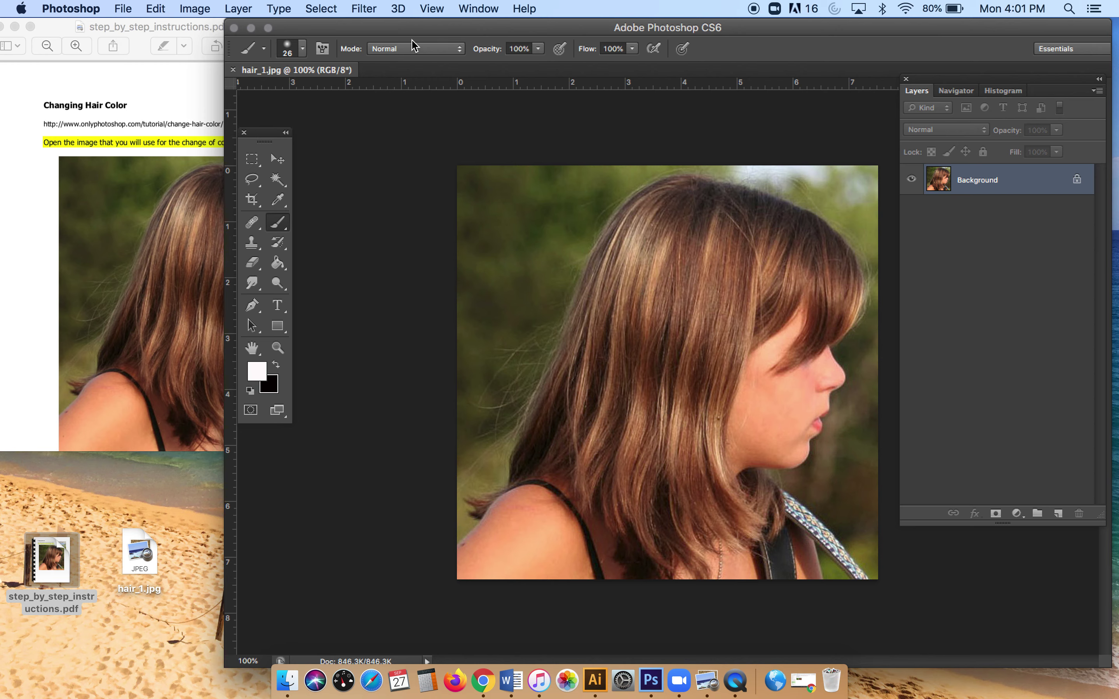
Shift the image editor window and tools panel, and read the soft-edged brush instruction on page 2 of step_by_step_instructions.pdf in Preview.
mouse_move(416, 29)
mouse_down()
mouse_move(336, 30)
mouse_move(414, 29)
mouse_up()
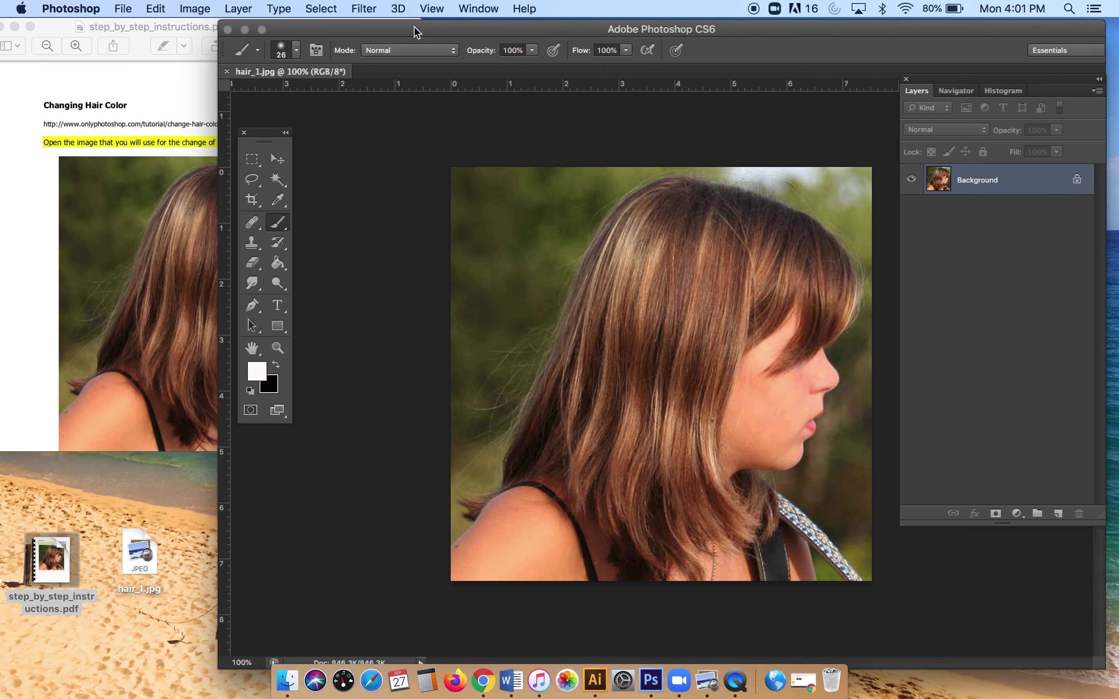
drag(257, 135, 277, 125)
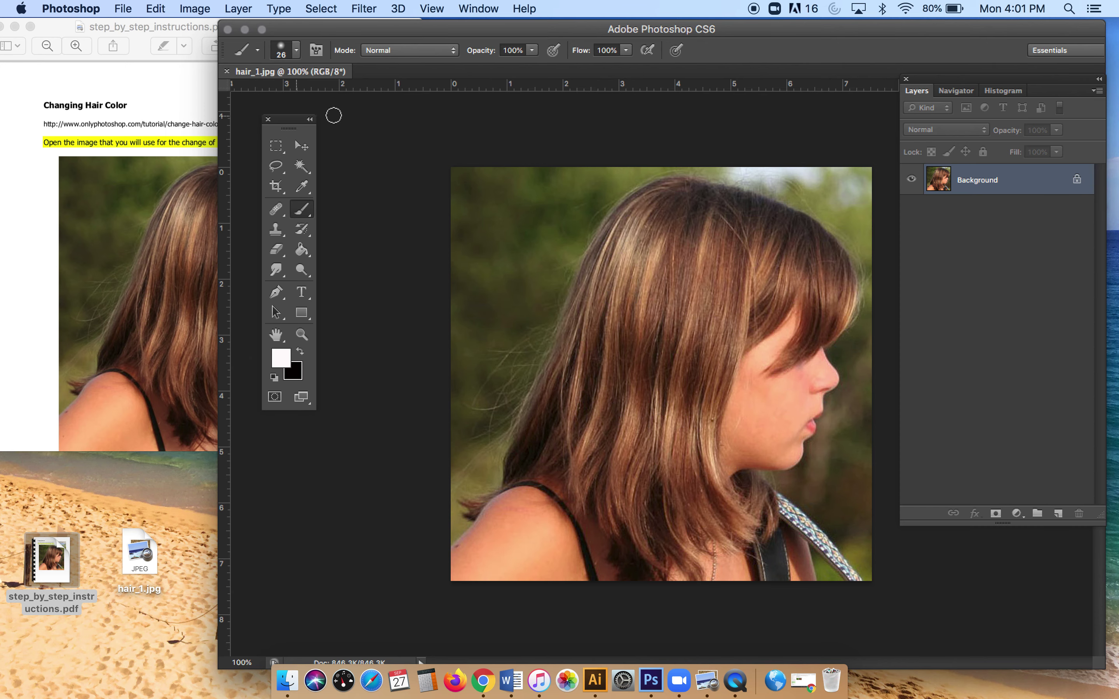
click(32, 212)
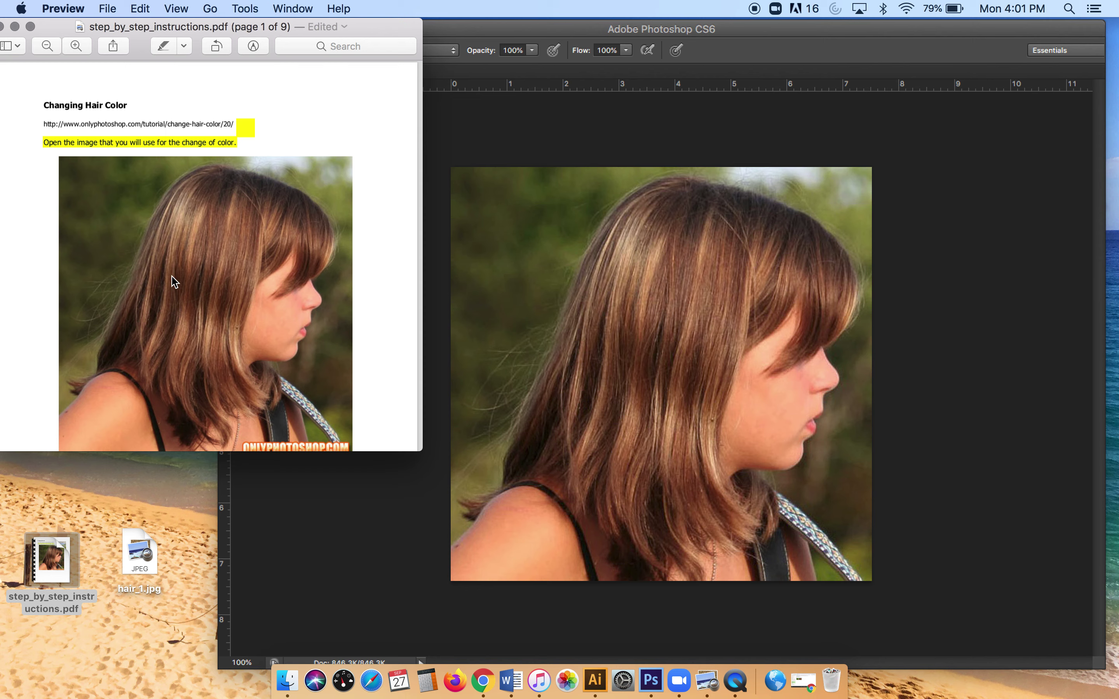
scroll(175, 281, down, 2)
scroll(175, 282, down, 10)
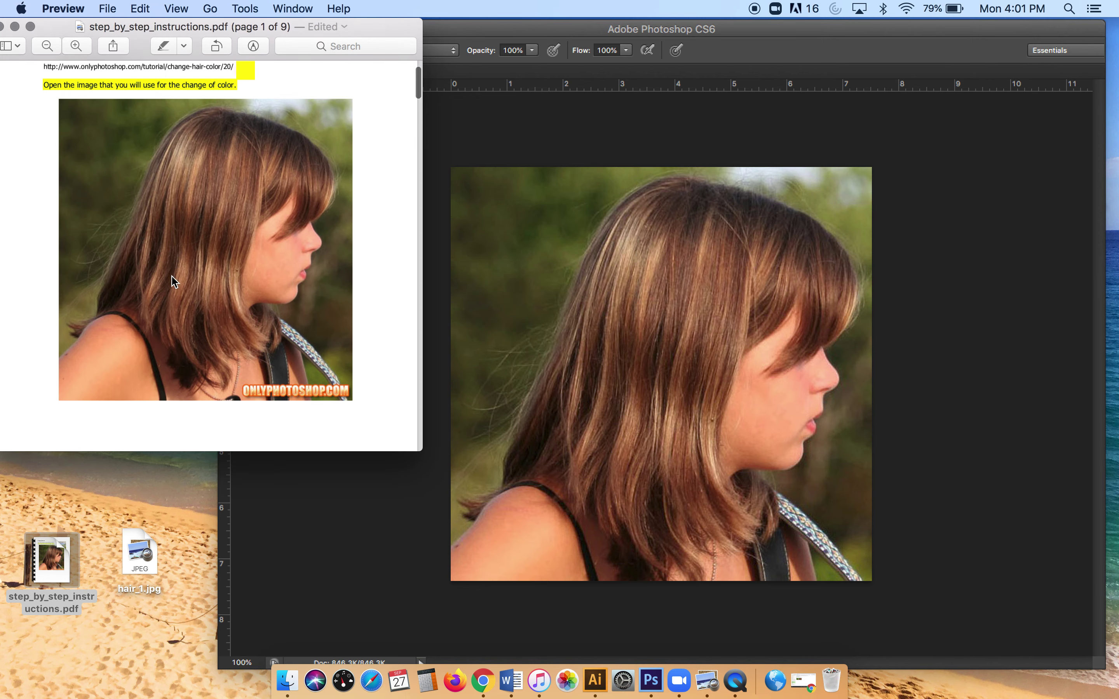
scroll(171, 276, down, 3)
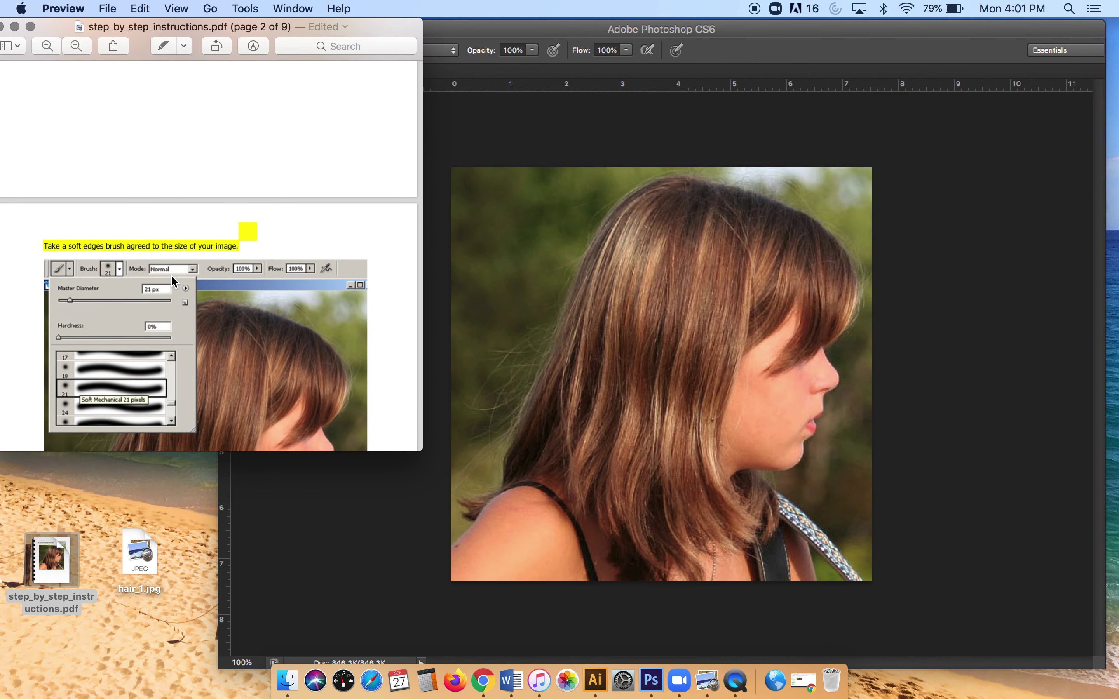
scroll(172, 276, down, 3)
scroll(172, 276, down, 1)
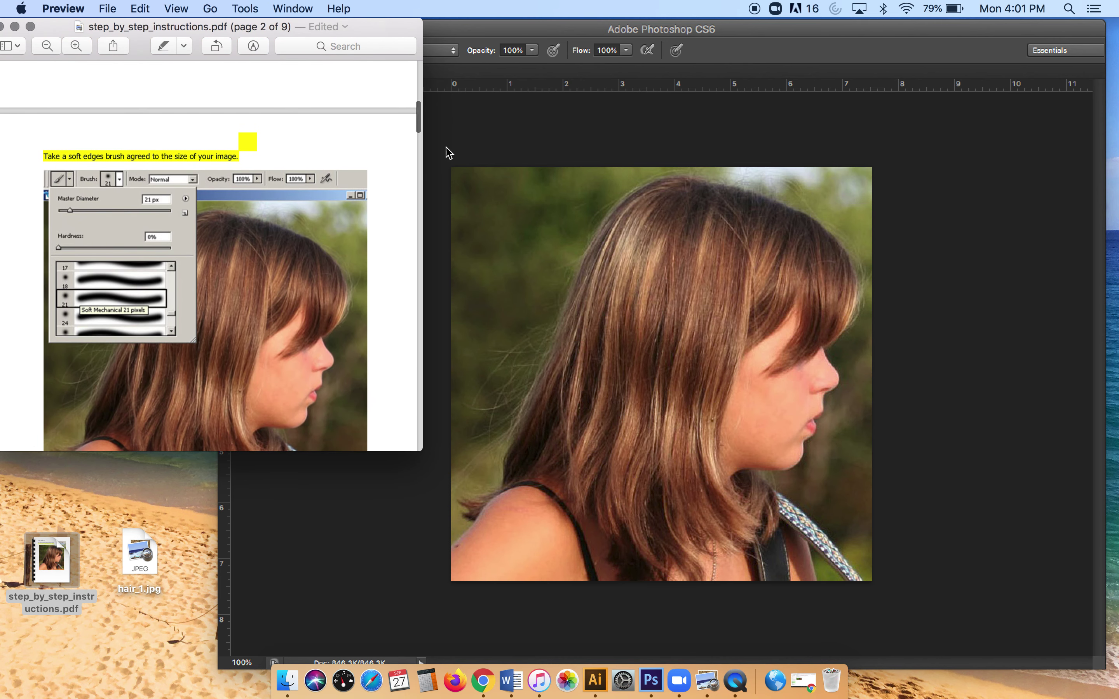
click(475, 138)
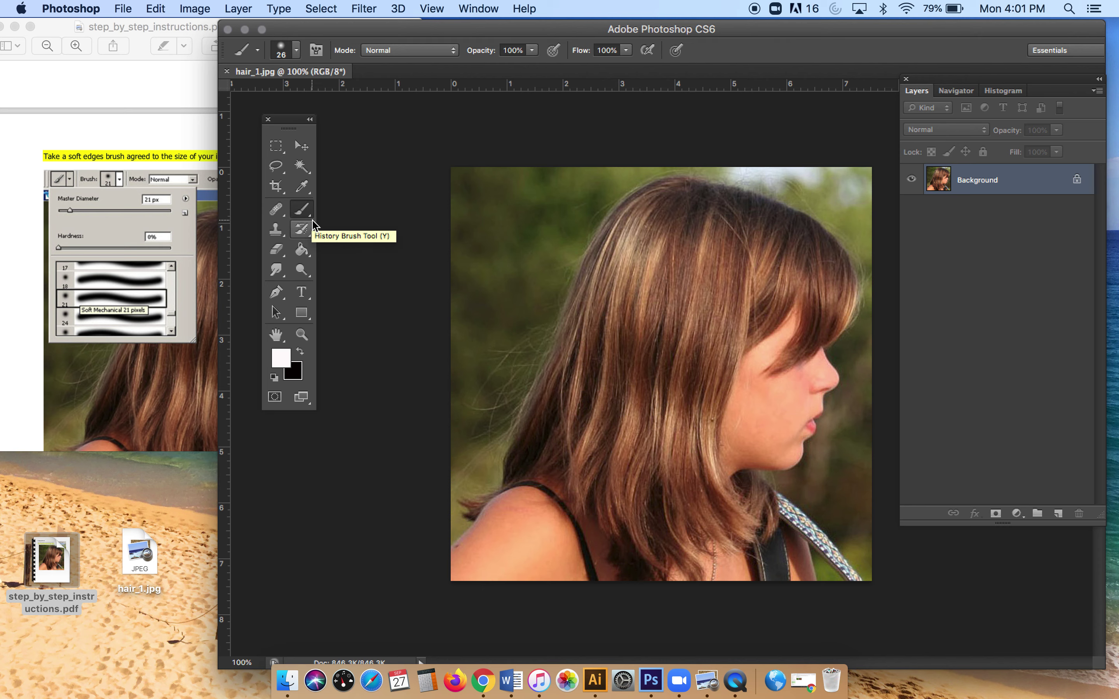
Activate the Brush Tool and move the Photoshop window and the tools panel to a clearer arrangement.
click(305, 216)
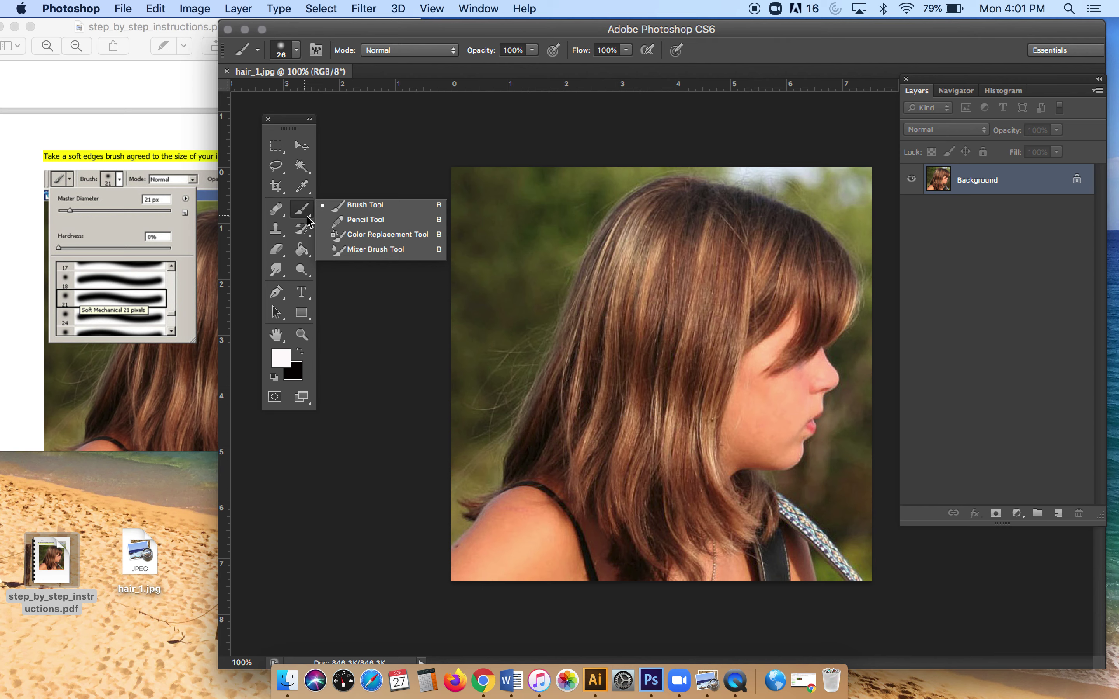
click(360, 209)
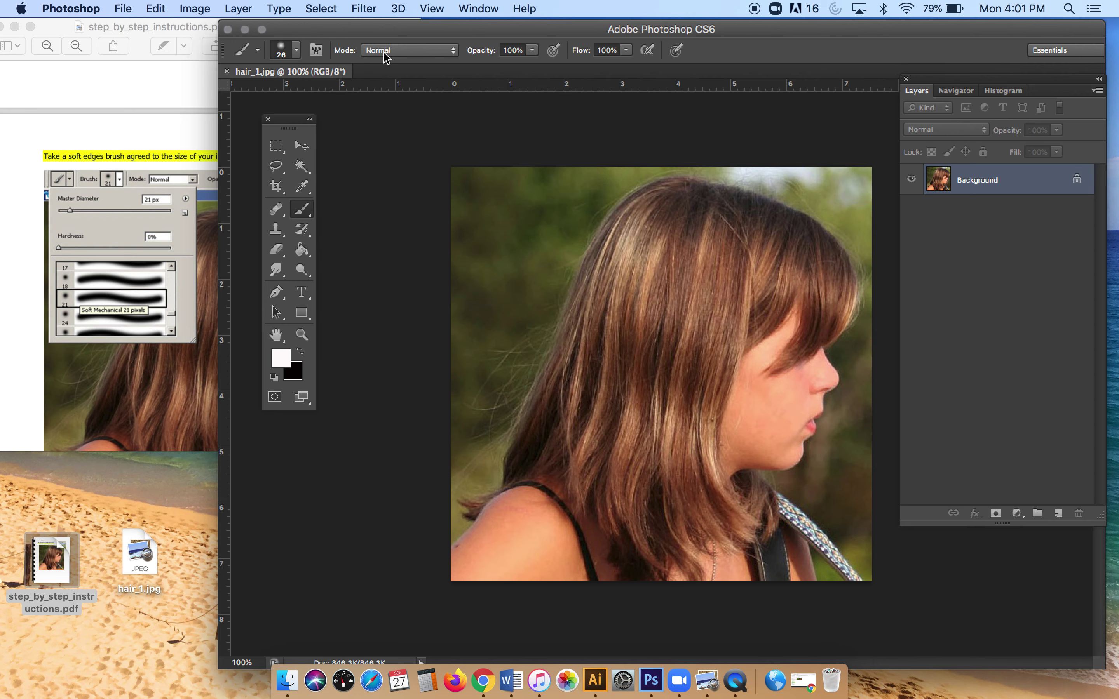
drag(361, 33, 316, 31)
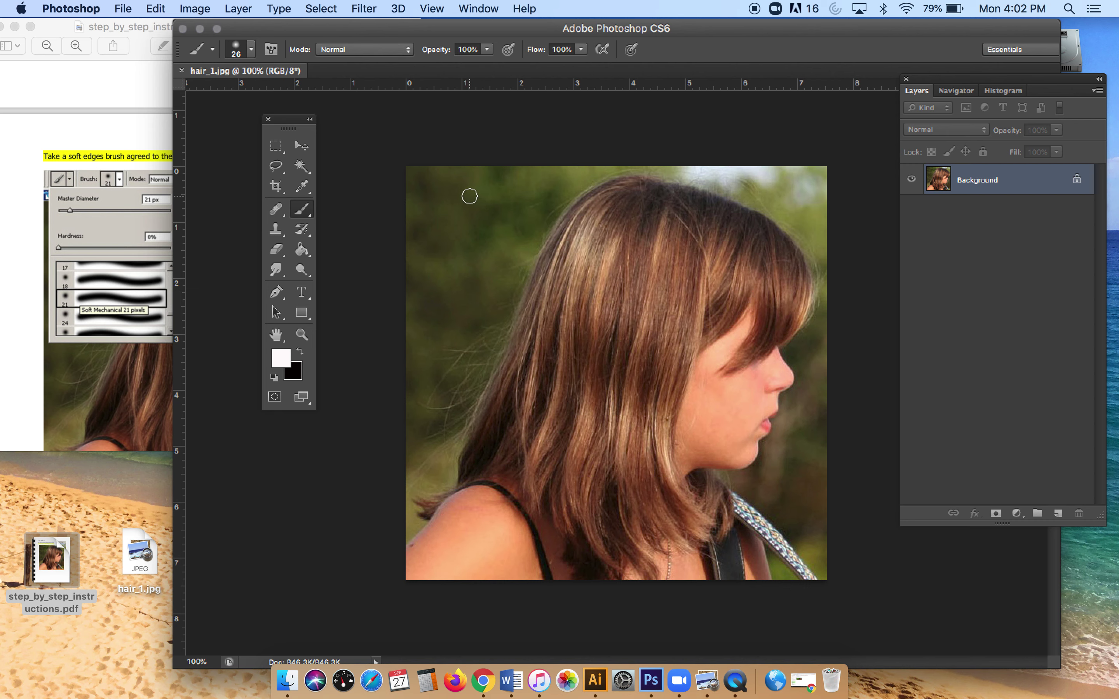
drag(282, 127, 261, 124)
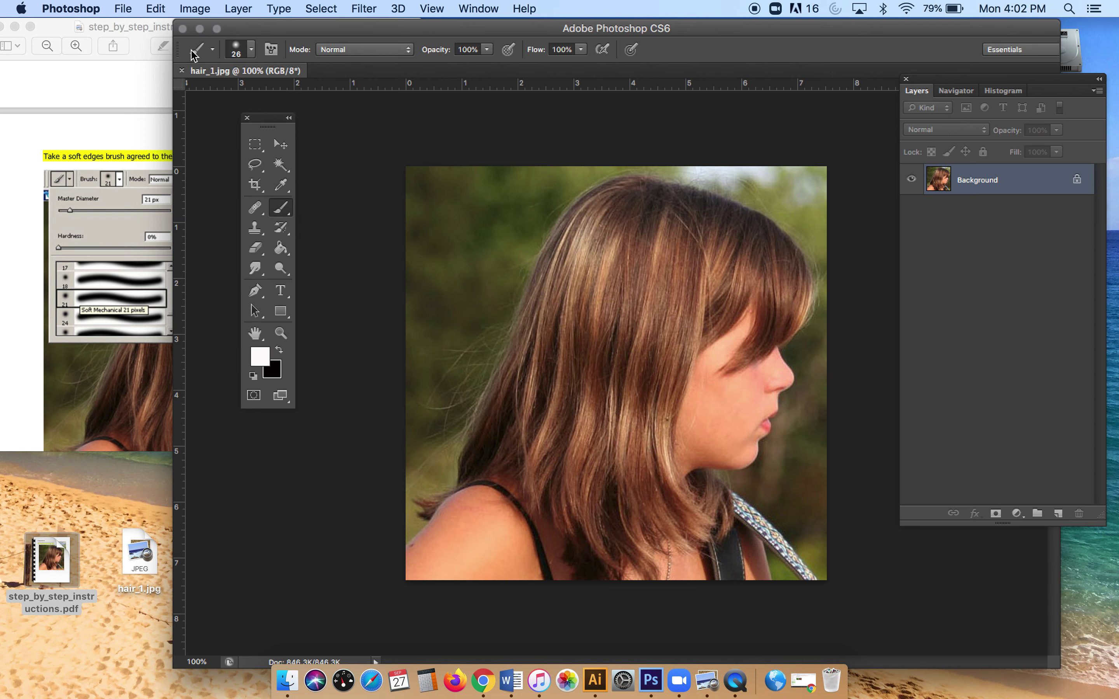
click(240, 32)
drag(240, 32, 233, 60)
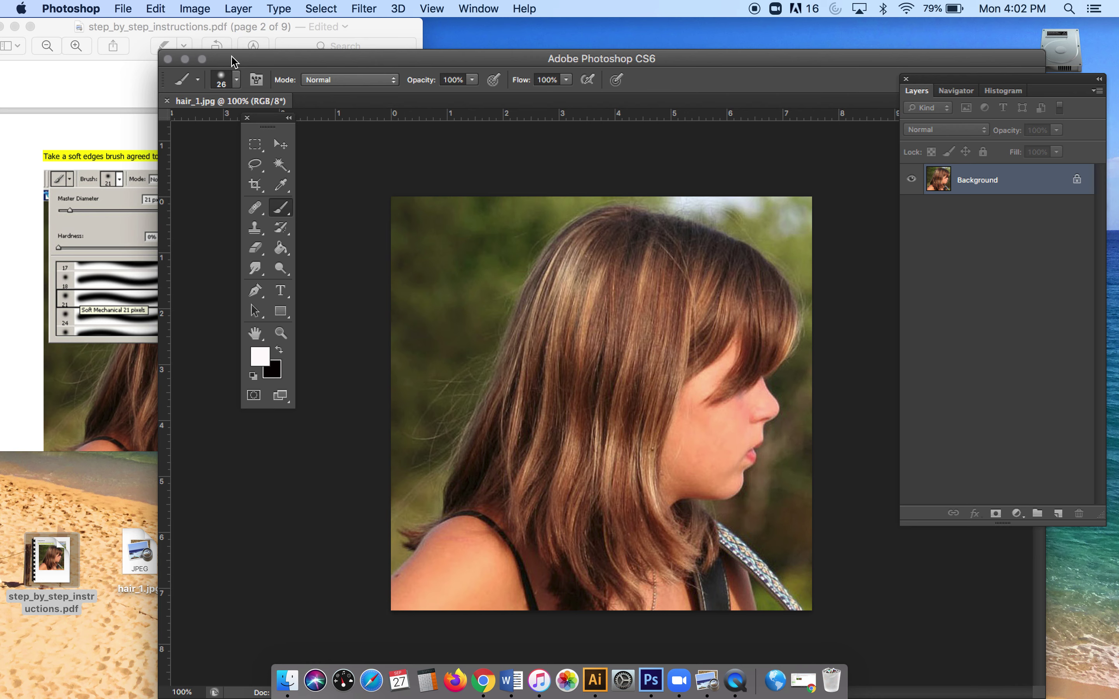
Set the size of the Soft Round brush to 24 px.
click(237, 80)
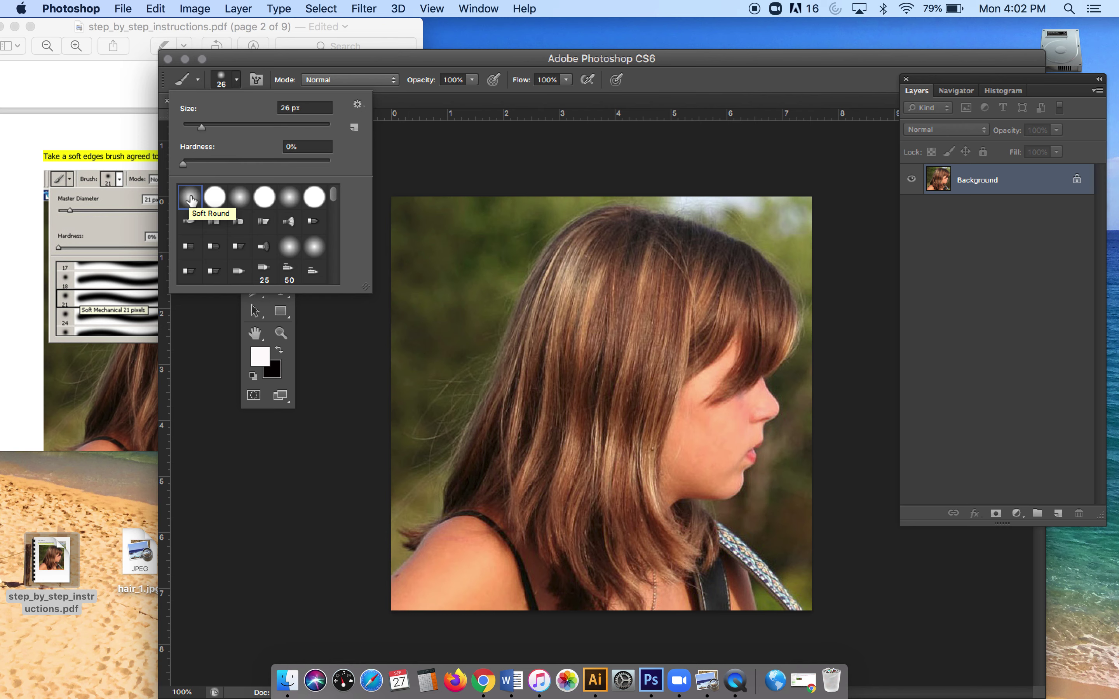
drag(202, 128, 253, 128)
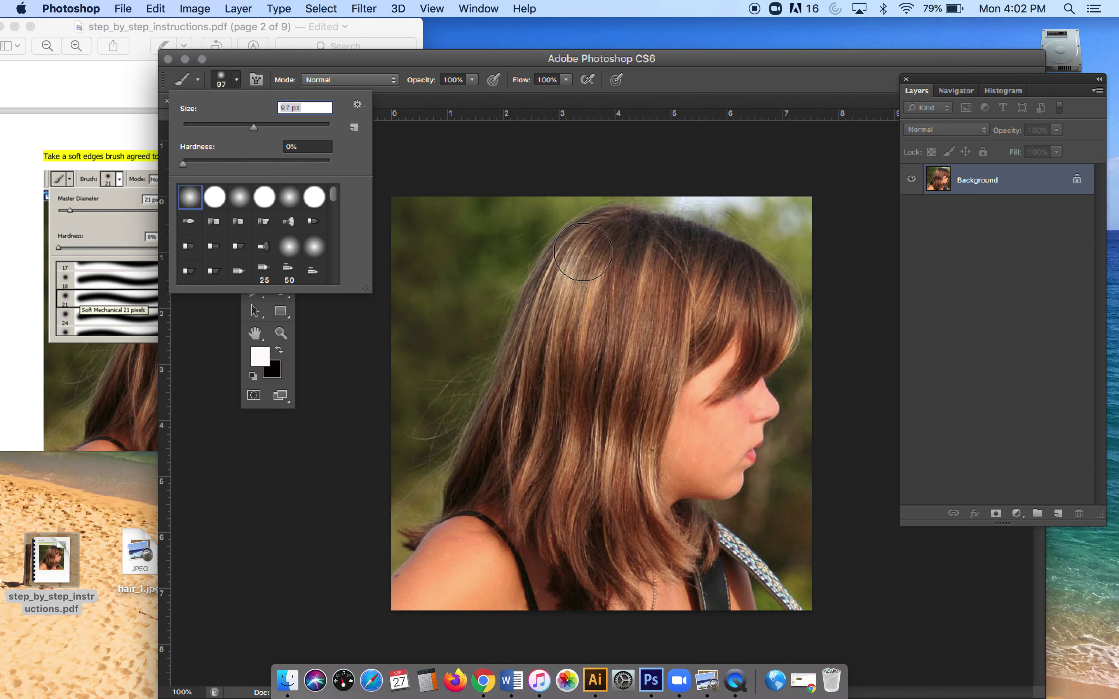
drag(253, 128, 200, 125)
Read the quick mask instruction on page 3 of the PDF in Preview, and enter Quick Mask mode for hair_1.jpg in Photoshop.
click(77, 75)
scroll(159, 276, down, 10)
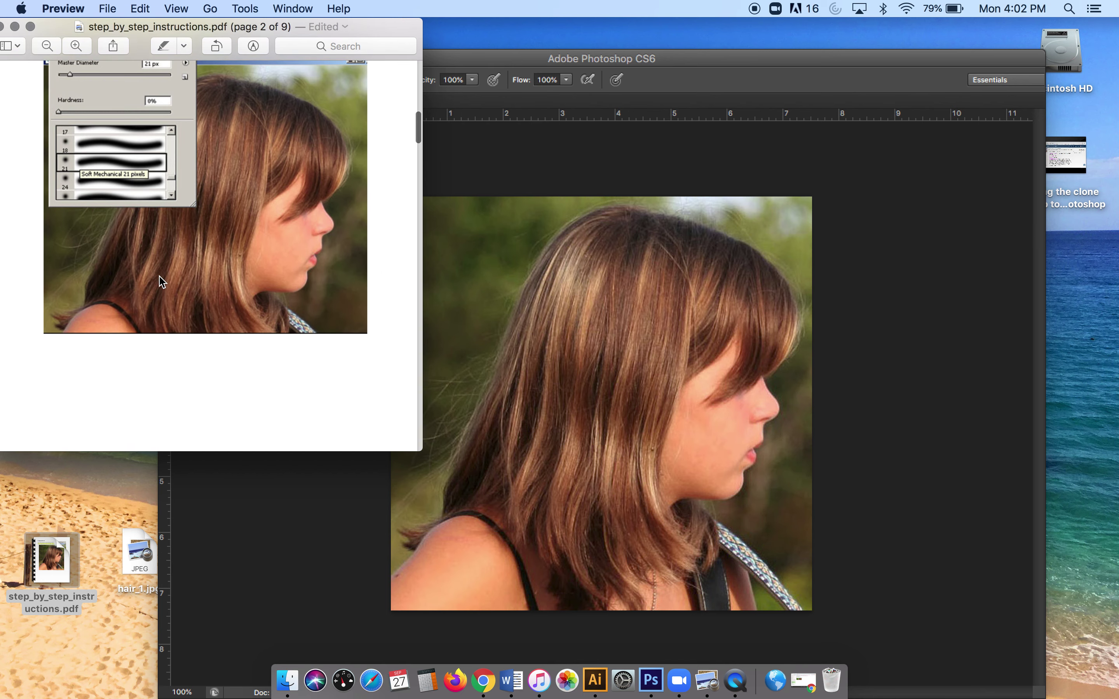
scroll(159, 279, down, 5)
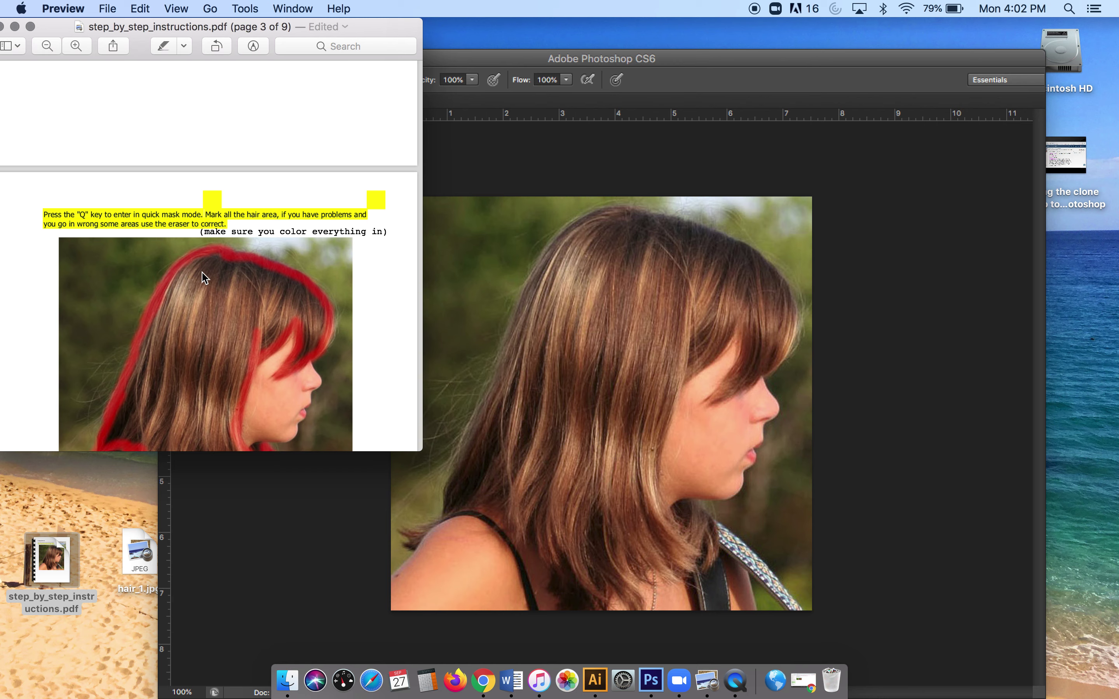
scroll(205, 277, down, 5)
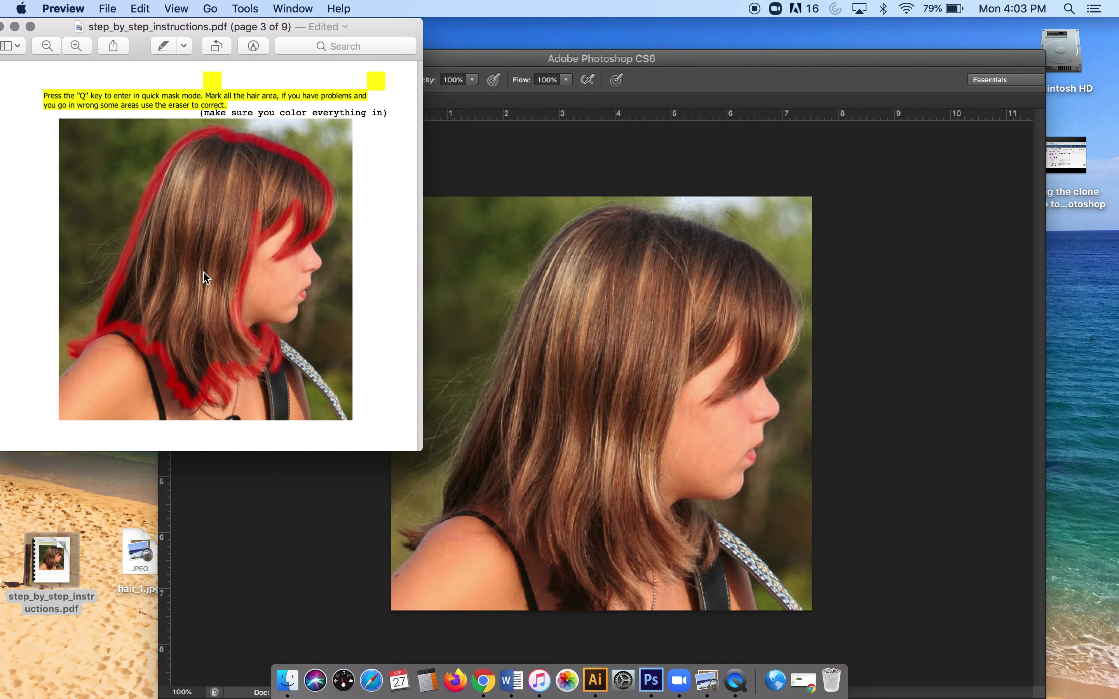
click(497, 160)
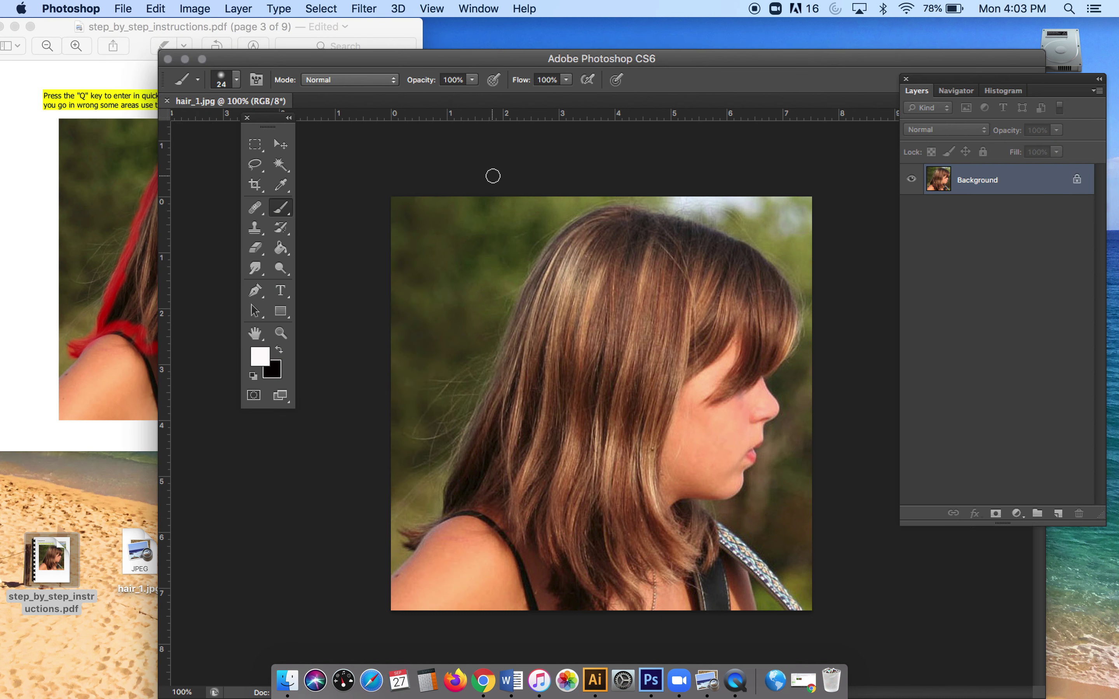
key(q)
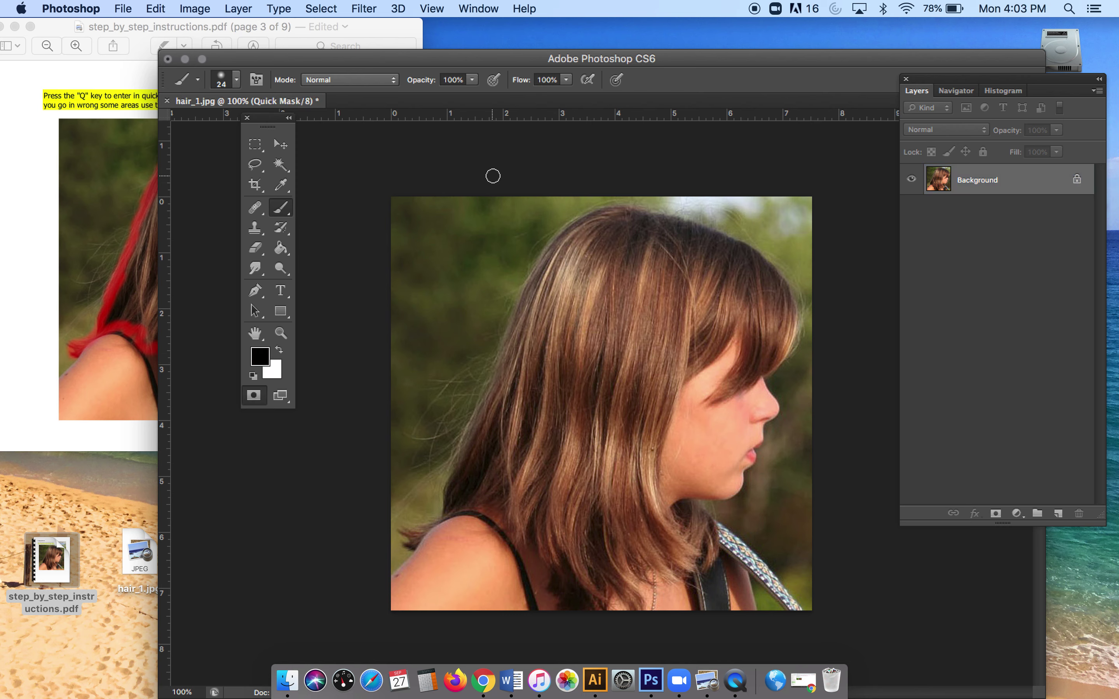
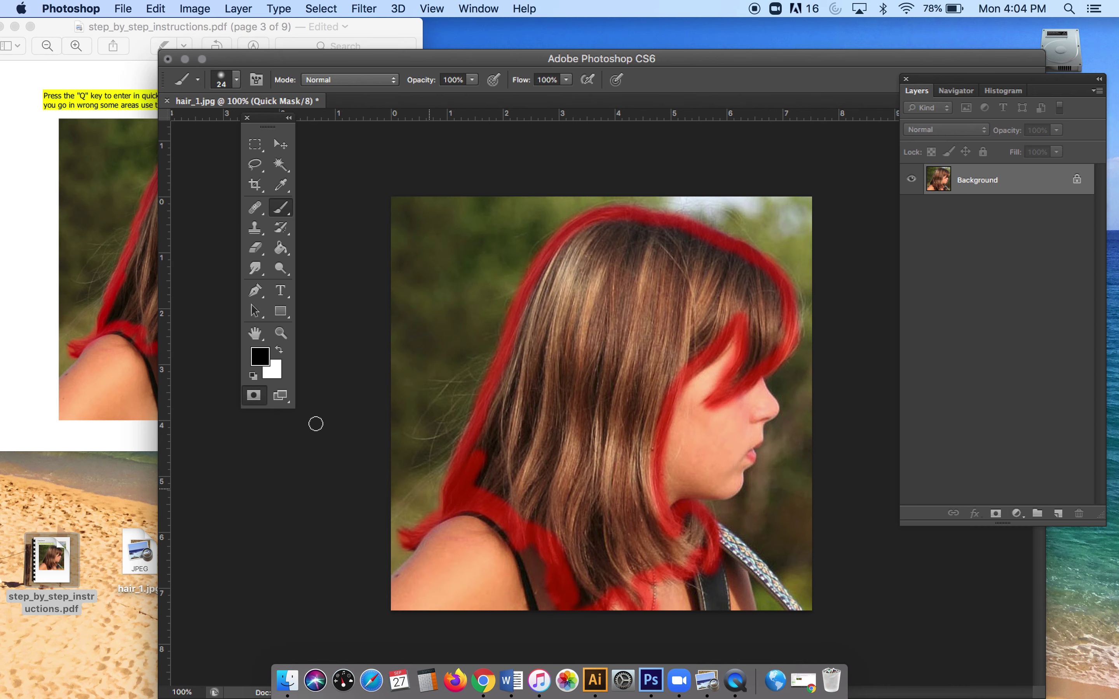
Check the fully masked hair example on page 4 of the PDF in Preview, and paint the mask over the bangs in Photoshop.
click(6, 335)
scroll(6, 333, down, 10)
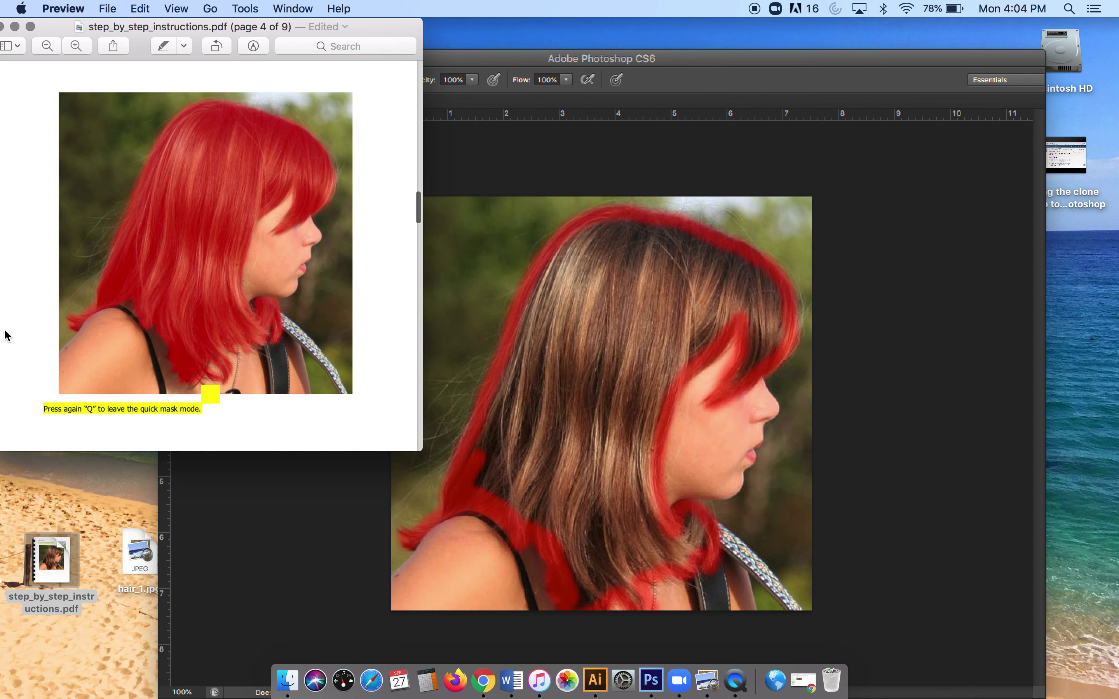
click(524, 418)
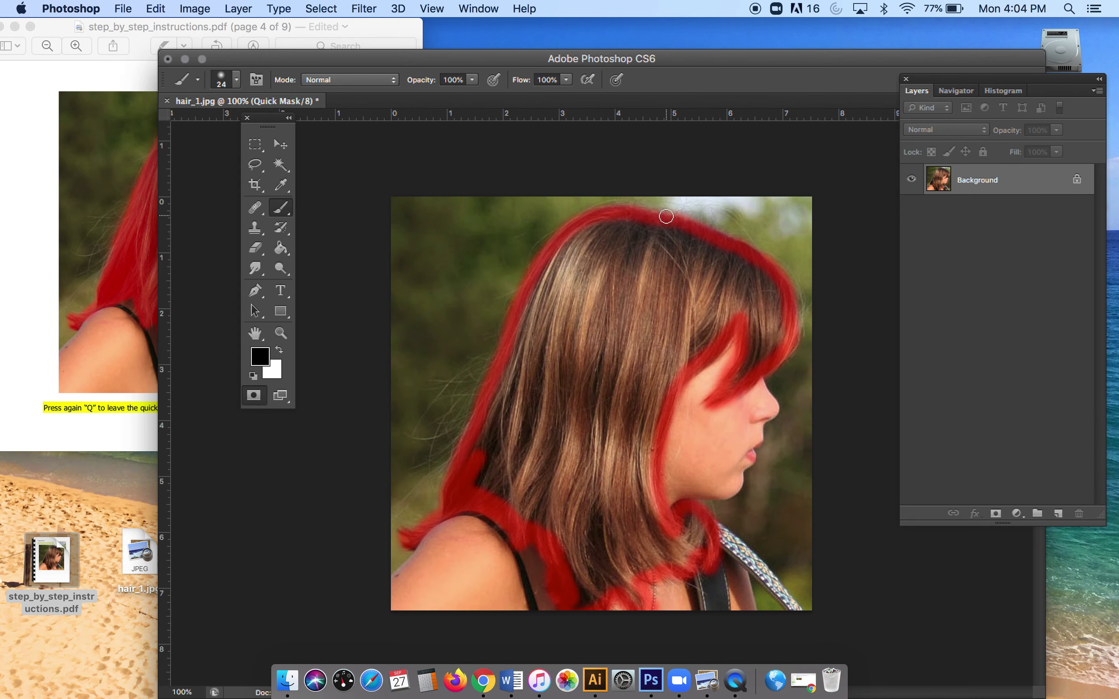
mouse_move(759, 361)
mouse_down()
mouse_move(753, 355)
mouse_move(727, 391)
mouse_move(776, 320)
mouse_move(769, 351)
mouse_move(778, 339)
mouse_move(771, 282)
mouse_move(777, 297)
mouse_move(750, 349)
mouse_move(752, 278)
mouse_move(762, 311)
mouse_move(757, 278)
mouse_move(768, 287)
mouse_move(752, 265)
mouse_move(746, 321)
mouse_move(746, 254)
mouse_up()
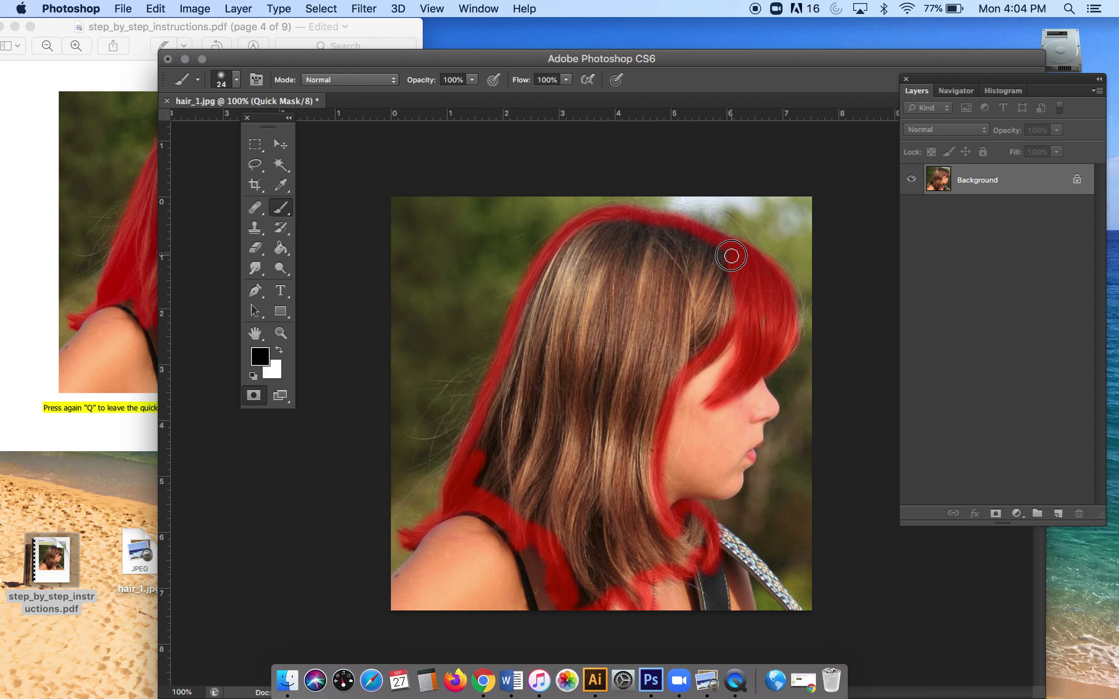
Enlarge the brush to 40 px and paint the mask over all the remaining uncovered hair.
click(236, 80)
drag(201, 131, 216, 130)
mouse_move(541, 393)
mouse_down()
mouse_move(483, 473)
mouse_move(479, 450)
mouse_move(476, 486)
mouse_move(538, 295)
mouse_move(584, 237)
mouse_move(645, 225)
mouse_move(731, 260)
mouse_move(695, 353)
mouse_move(722, 318)
mouse_move(715, 273)
mouse_move(674, 362)
mouse_move(698, 264)
mouse_move(651, 353)
mouse_move(669, 259)
mouse_move(641, 316)
mouse_move(684, 262)
mouse_move(583, 256)
mouse_move(636, 239)
mouse_move(658, 249)
mouse_move(588, 260)
mouse_move(522, 432)
mouse_move(545, 338)
mouse_move(506, 504)
mouse_move(487, 482)
mouse_move(570, 564)
mouse_move(581, 601)
mouse_move(626, 580)
mouse_move(637, 598)
mouse_move(641, 573)
mouse_move(694, 550)
mouse_move(689, 526)
mouse_move(702, 543)
mouse_move(698, 531)
mouse_move(689, 527)
mouse_move(690, 547)
mouse_move(644, 510)
mouse_move(613, 559)
mouse_move(629, 554)
mouse_move(558, 539)
mouse_move(568, 546)
mouse_move(540, 412)
mouse_move(554, 317)
mouse_move(534, 341)
mouse_move(589, 307)
mouse_move(622, 250)
mouse_move(613, 396)
mouse_move(637, 393)
mouse_move(647, 405)
mouse_move(640, 504)
mouse_move(666, 361)
mouse_move(637, 540)
mouse_move(602, 524)
mouse_move(612, 520)
mouse_move(570, 436)
mouse_move(534, 424)
mouse_move(554, 320)
mouse_move(584, 357)
mouse_move(592, 461)
mouse_move(602, 457)
mouse_move(498, 466)
mouse_move(474, 444)
mouse_move(488, 398)
mouse_up()
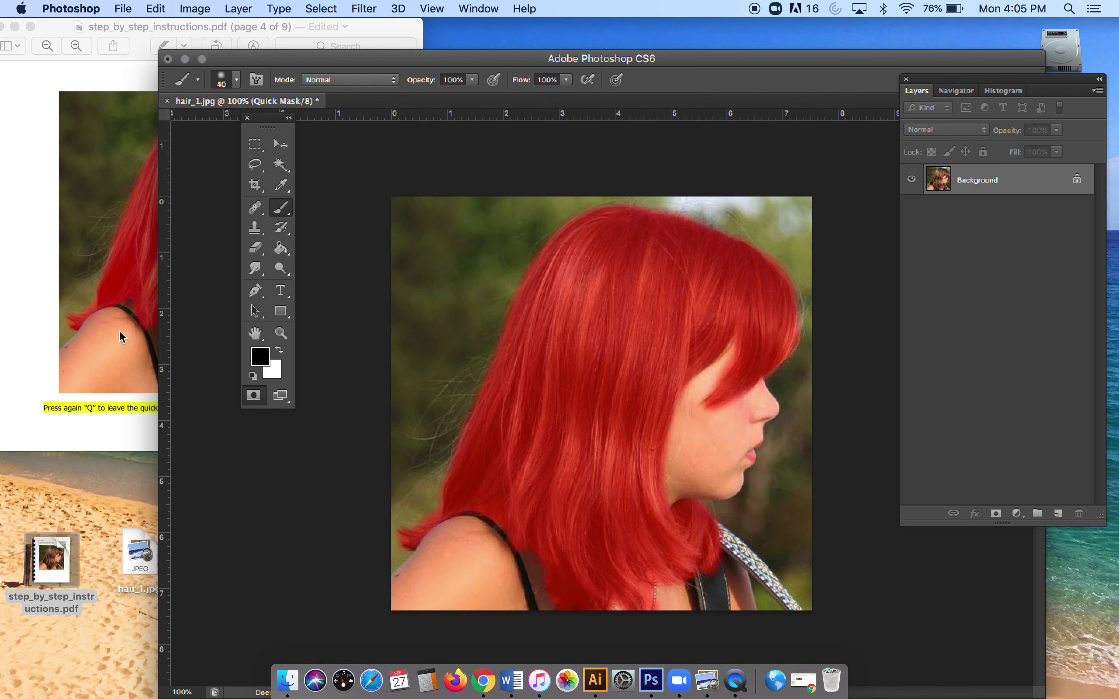
Read the instruction on page 4 of the PDF in Preview, and leave Quick Mask mode in Photoshop to turn the mask into a selection.
click(55, 314)
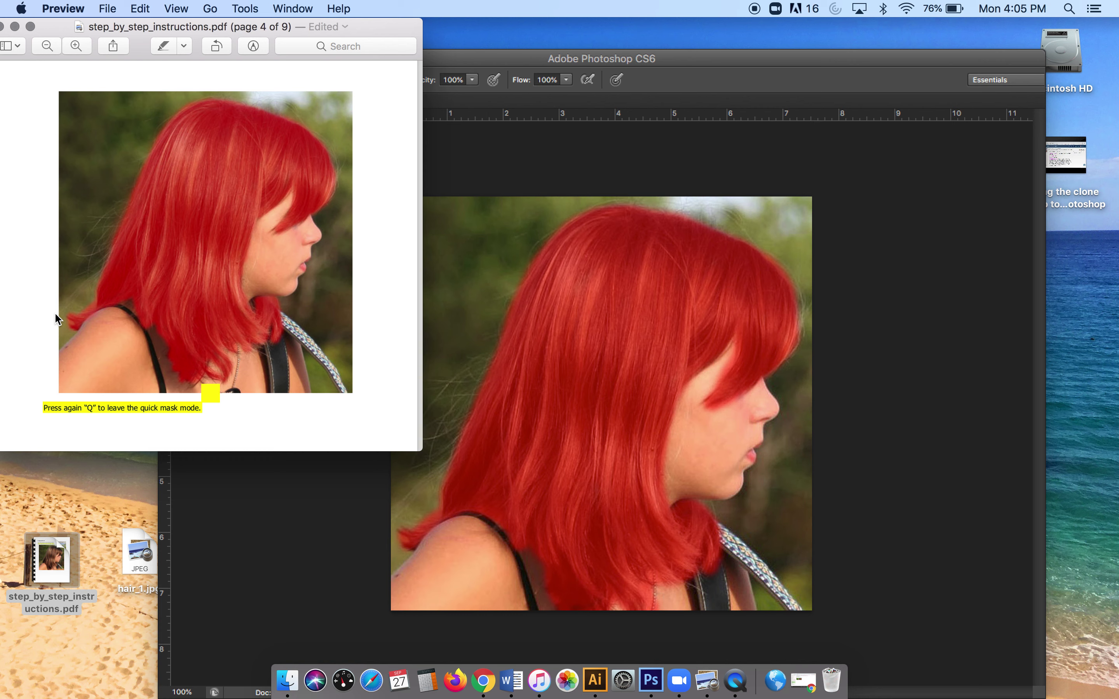
scroll(56, 319, down, 5)
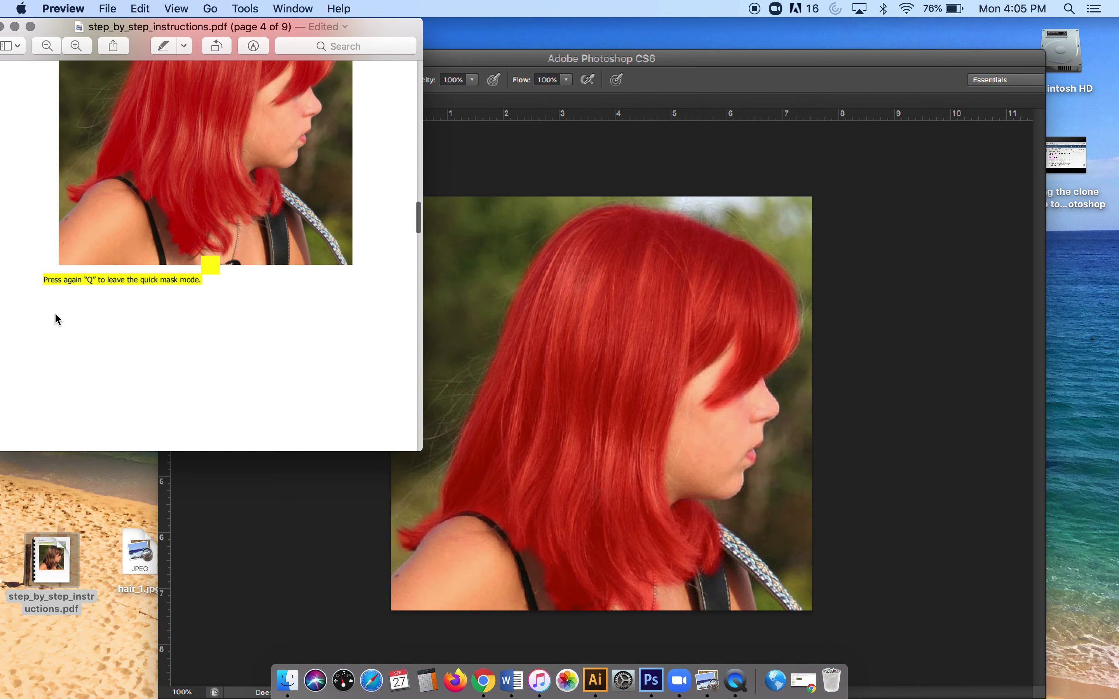
scroll(56, 316, down, 5)
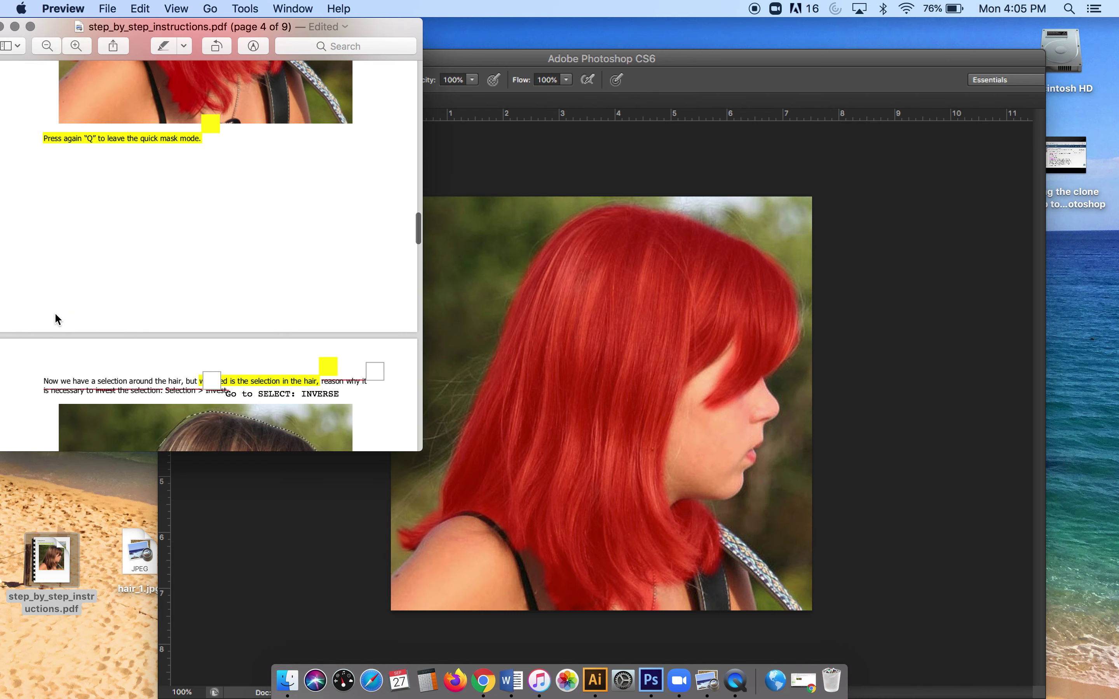
scroll(55, 318, up, 3)
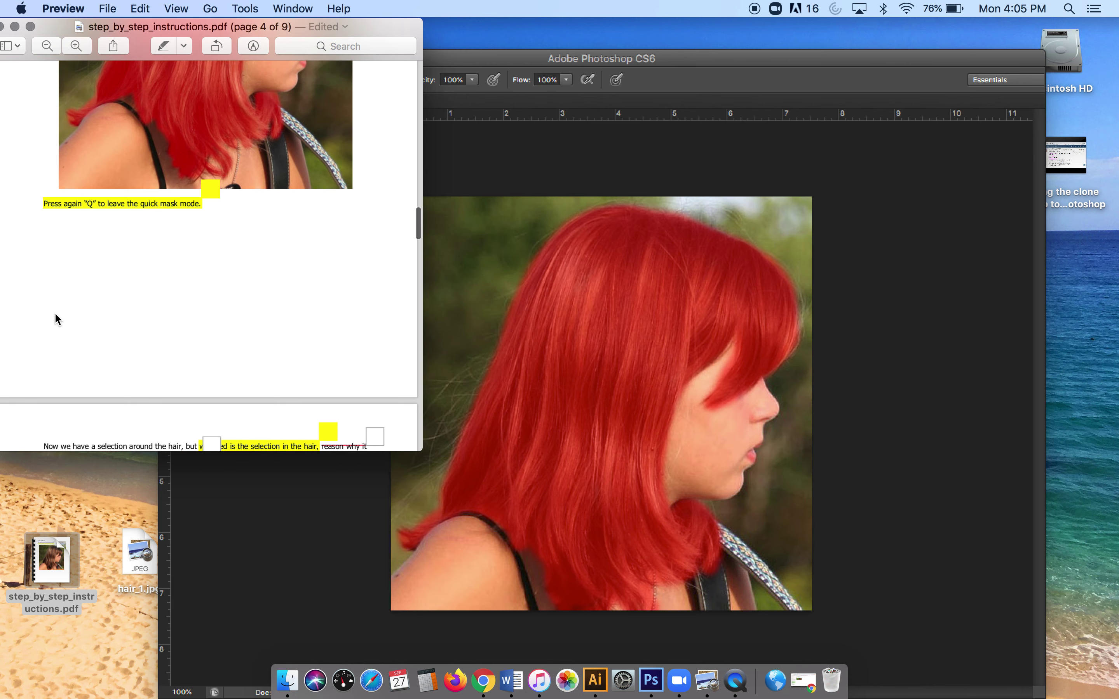
click(521, 212)
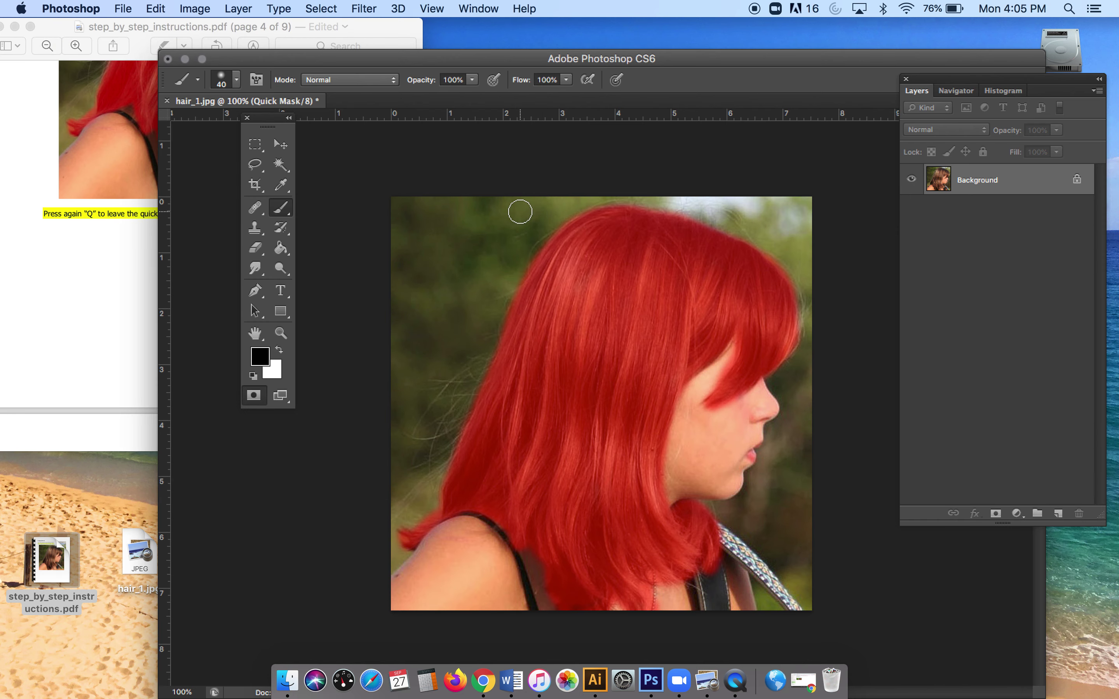
key(q)
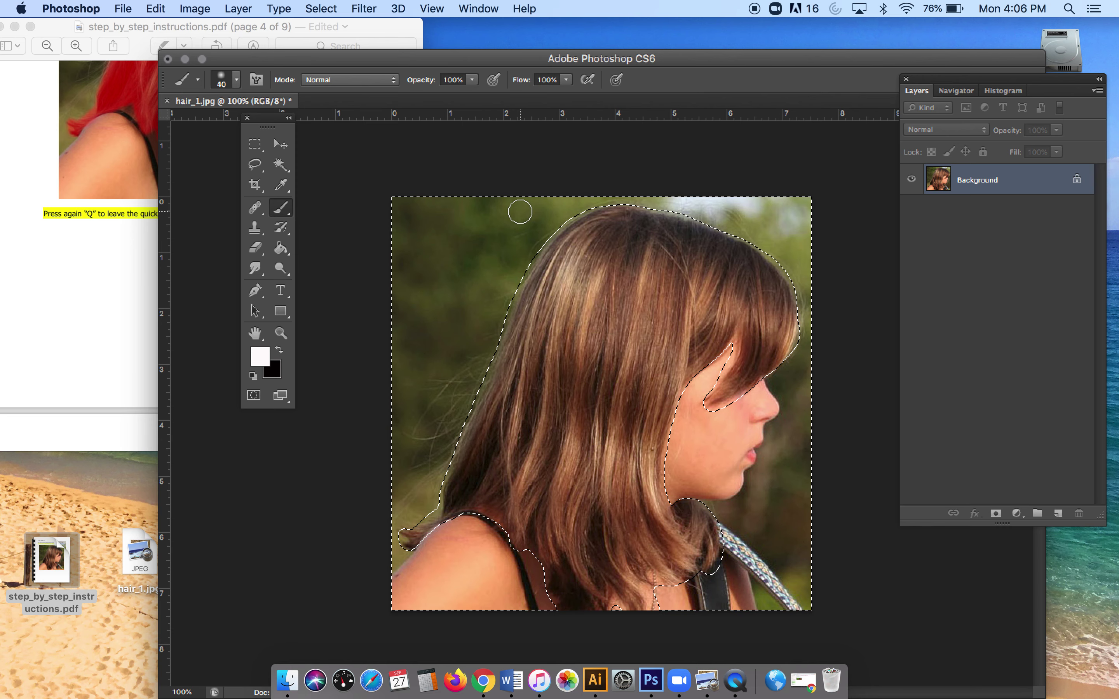
Read the selection instruction on page 5 of the PDF in Preview, and invert the selection in Photoshop so only the hair is selected.
click(121, 308)
scroll(121, 305, down, 10)
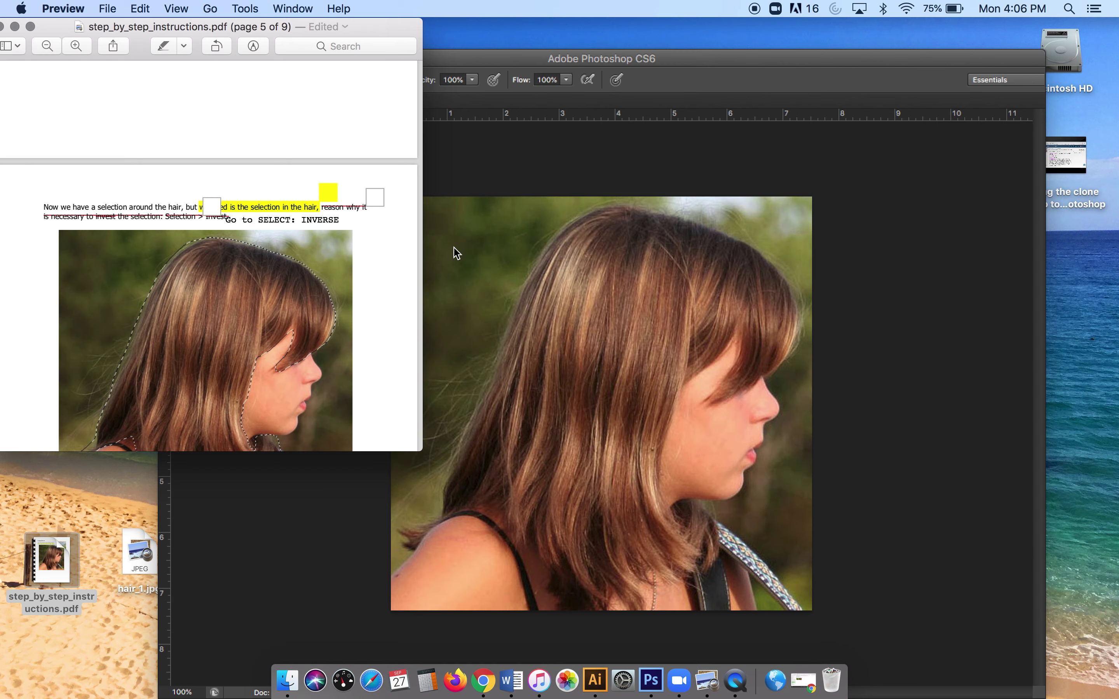
click(464, 242)
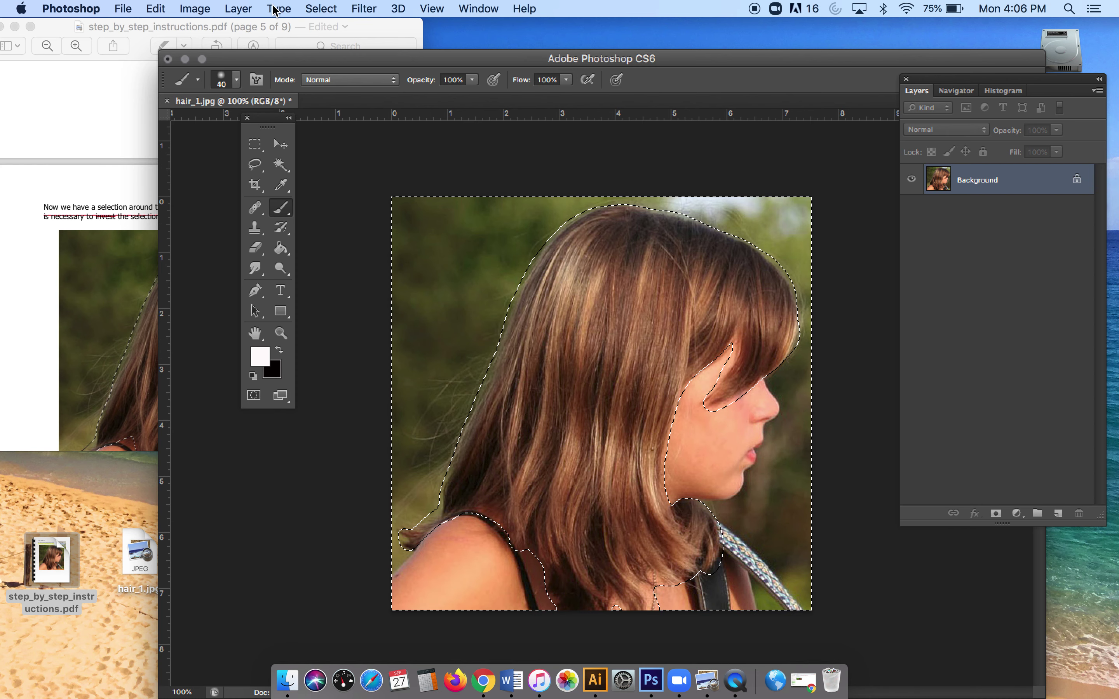
click(325, 10)
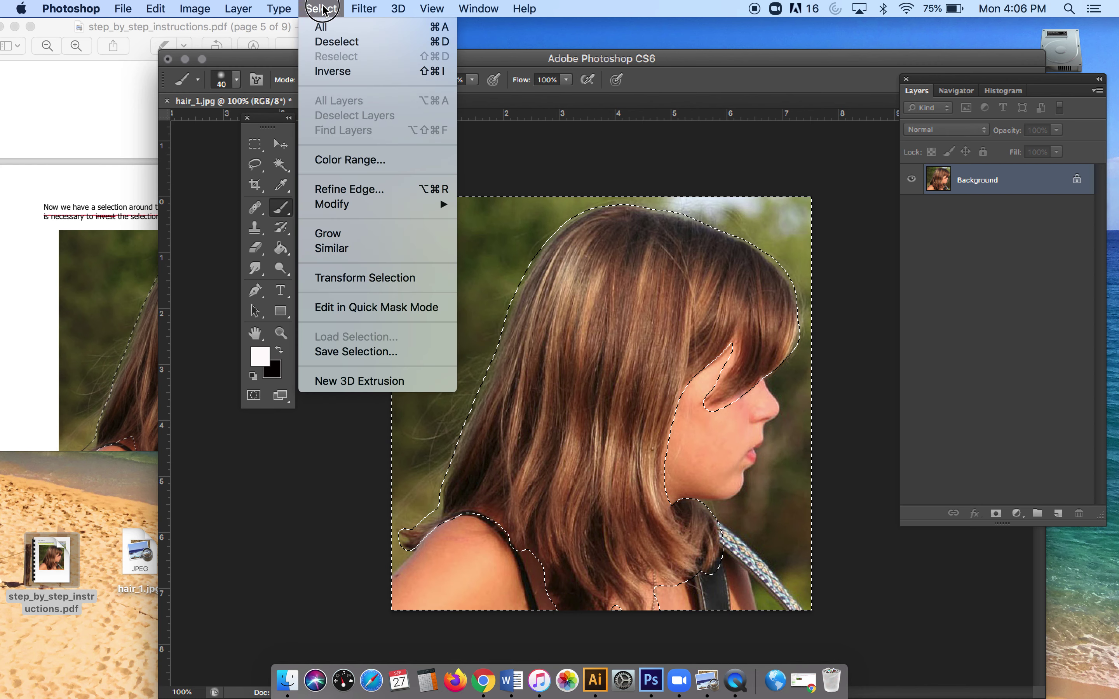
click(345, 74)
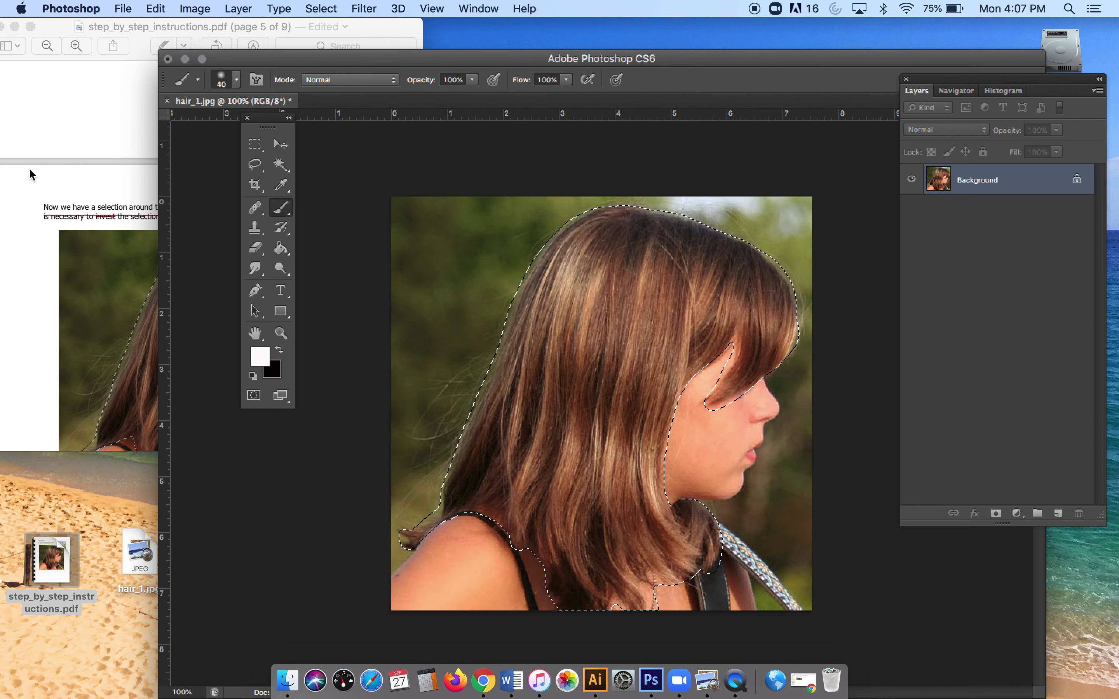
Move the Photoshop window aside to uncover more of the PDF instructions.
drag(245, 64, 379, 46)
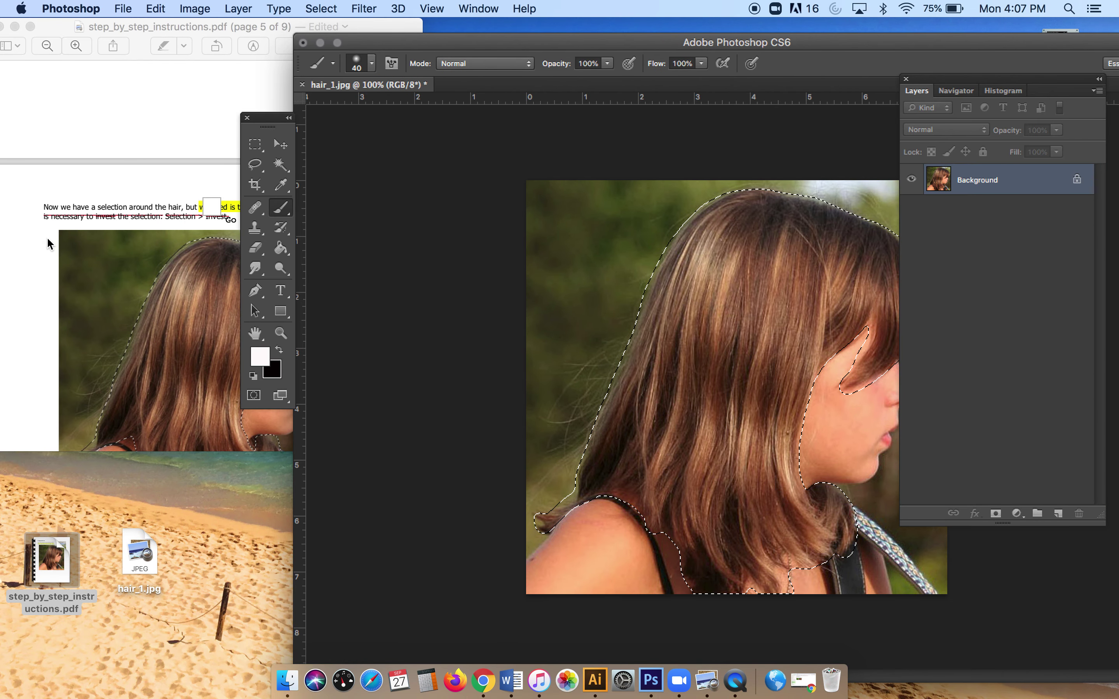
Read the page 6 instruction in the PDF in Preview about dyeing the selected area, and return to Photoshop.
scroll(46, 237, down, 5)
click(53, 267)
scroll(54, 268, down, 5)
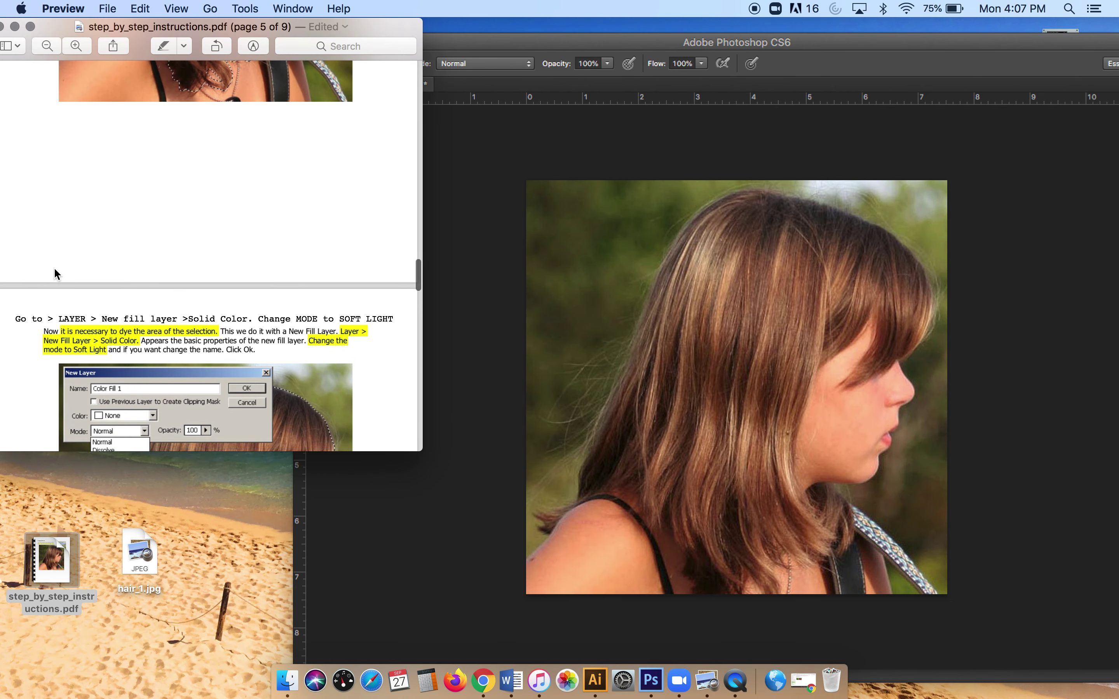
scroll(54, 268, up, 3)
click(460, 198)
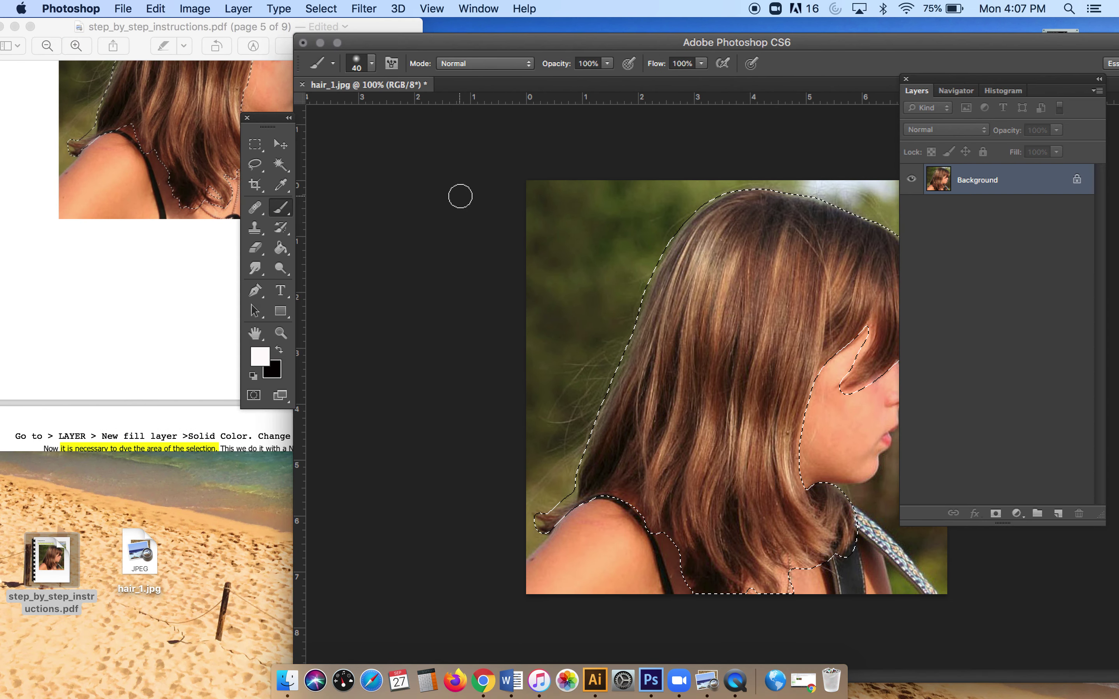
click(180, 294)
scroll(180, 294, down, 5)
scroll(180, 294, down, 2)
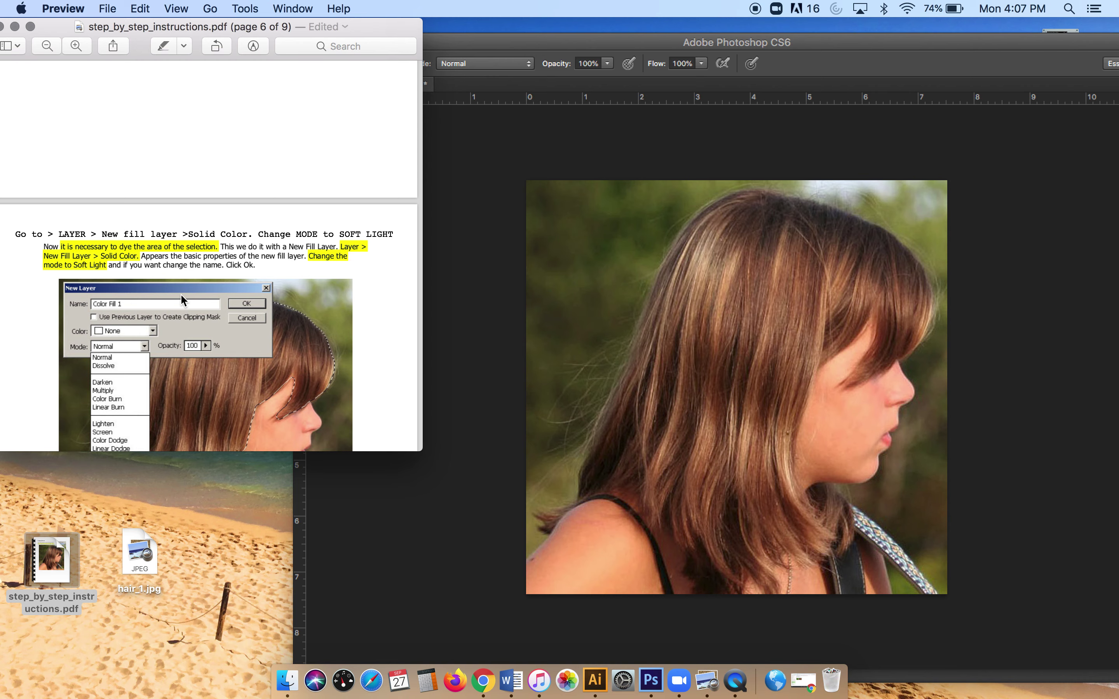
click(481, 261)
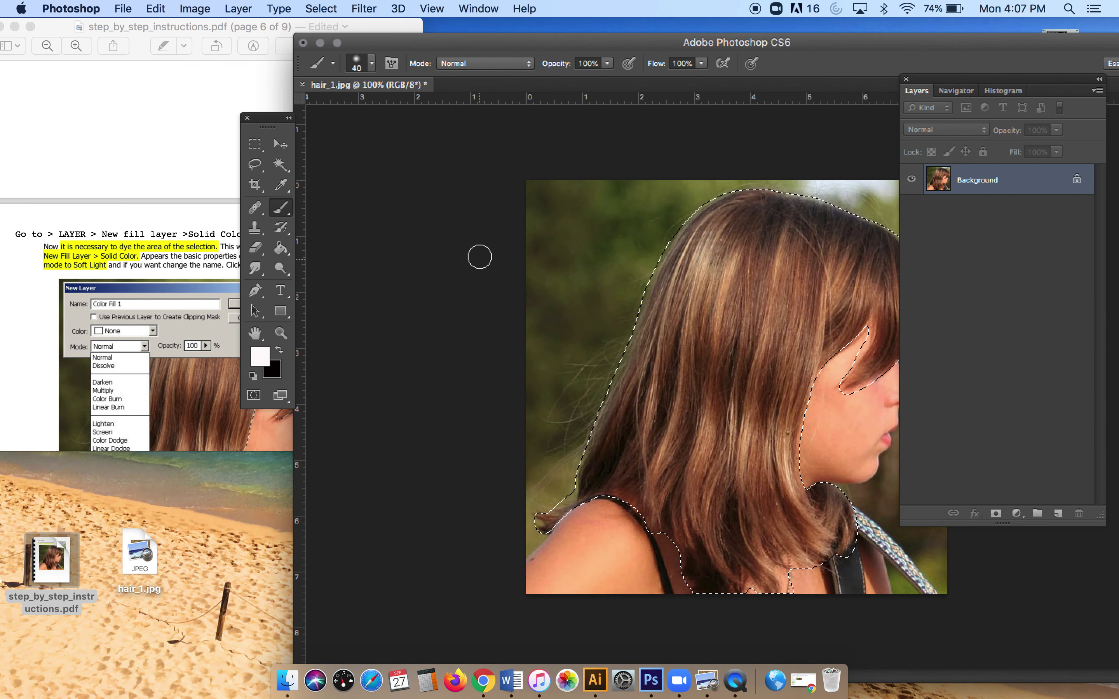
Create a Solid Color fill layer named Color Fill 1 from the hair selection, with its blending mode set to Soft Light.
drag(427, 43, 256, 41)
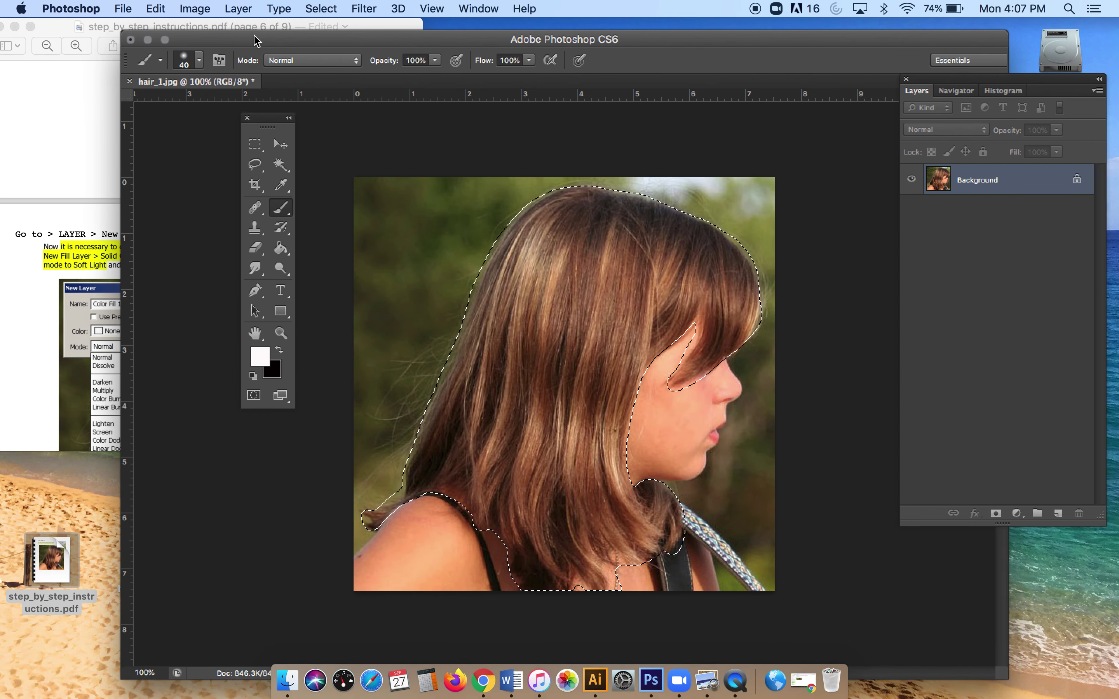
click(236, 9)
mouse_move(269, 148)
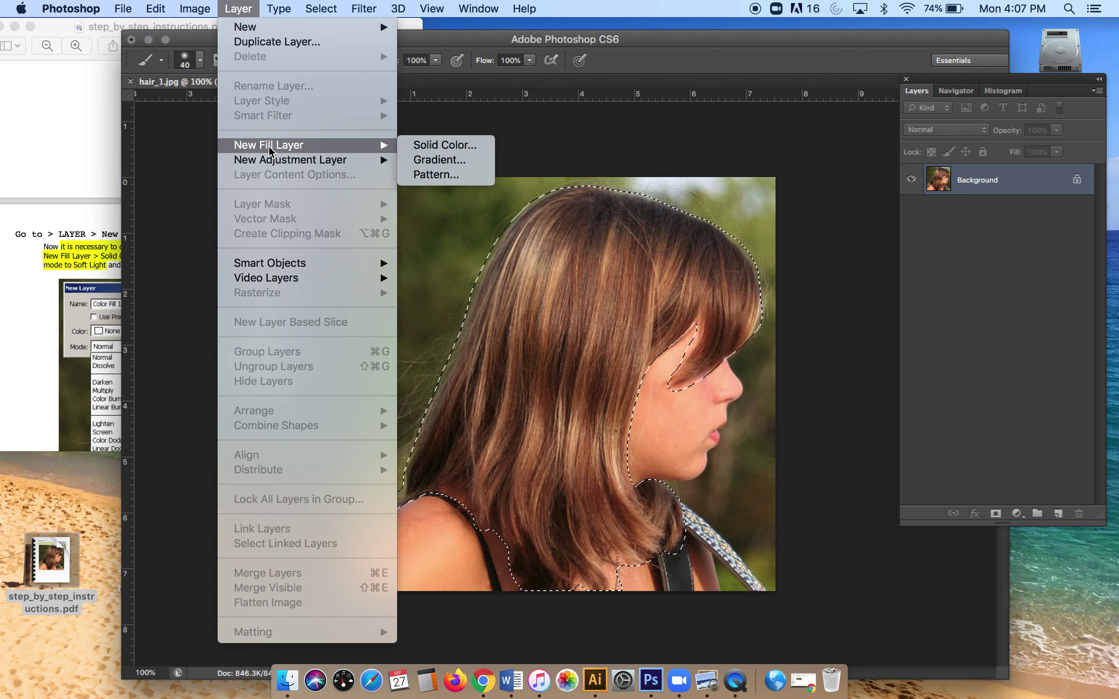
click(447, 146)
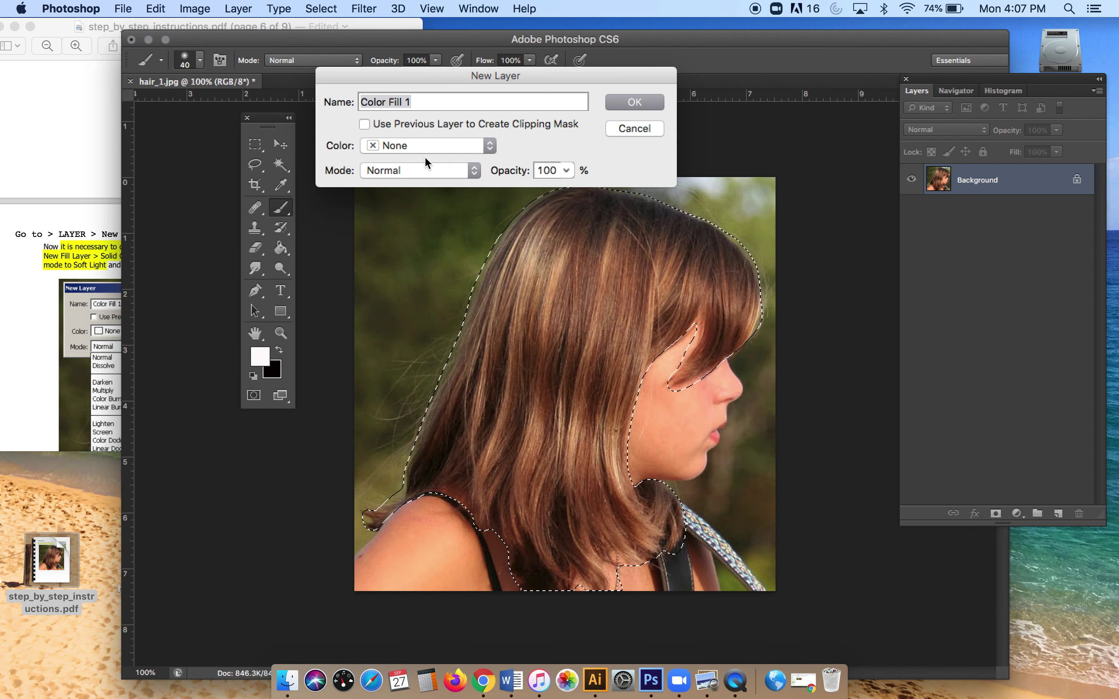
click(472, 171)
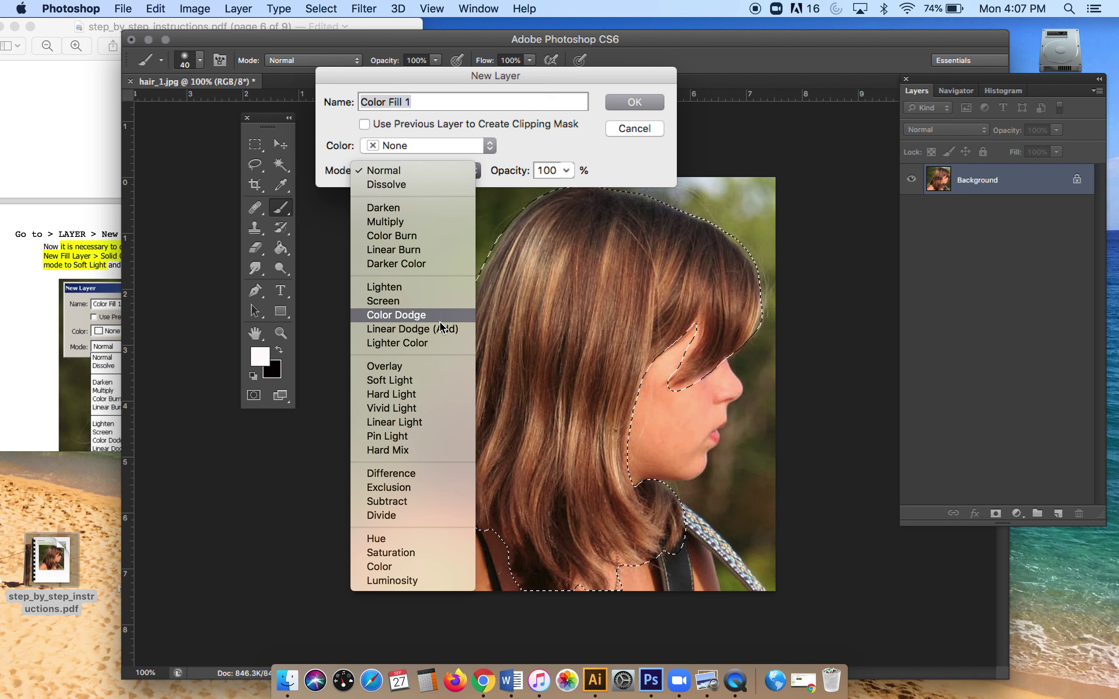
click(433, 385)
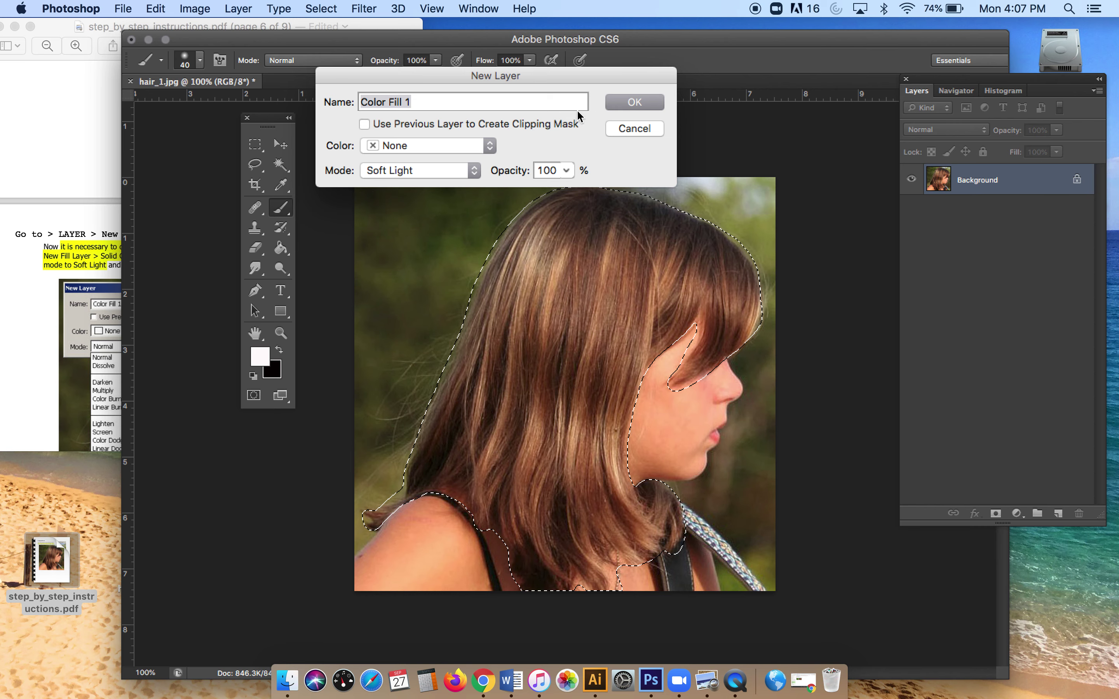
click(619, 105)
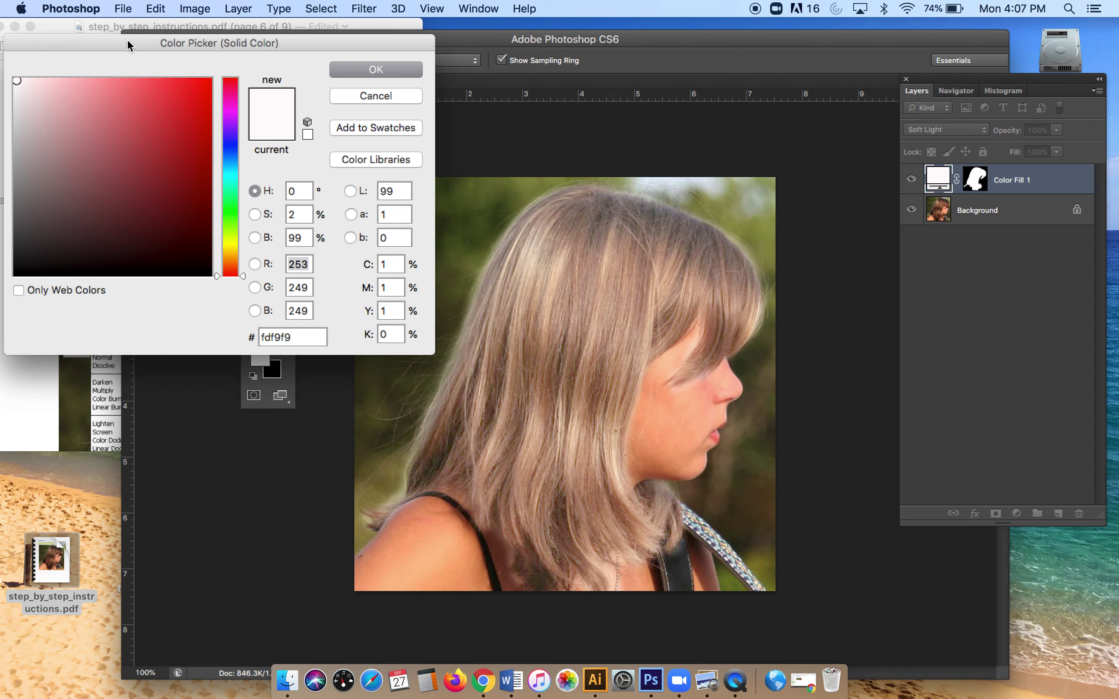
Try out magenta-purple shades at hue 296° for the hair's fill color, including 9e10a7 and the darker 5b0c60.
drag(121, 42, 198, 48)
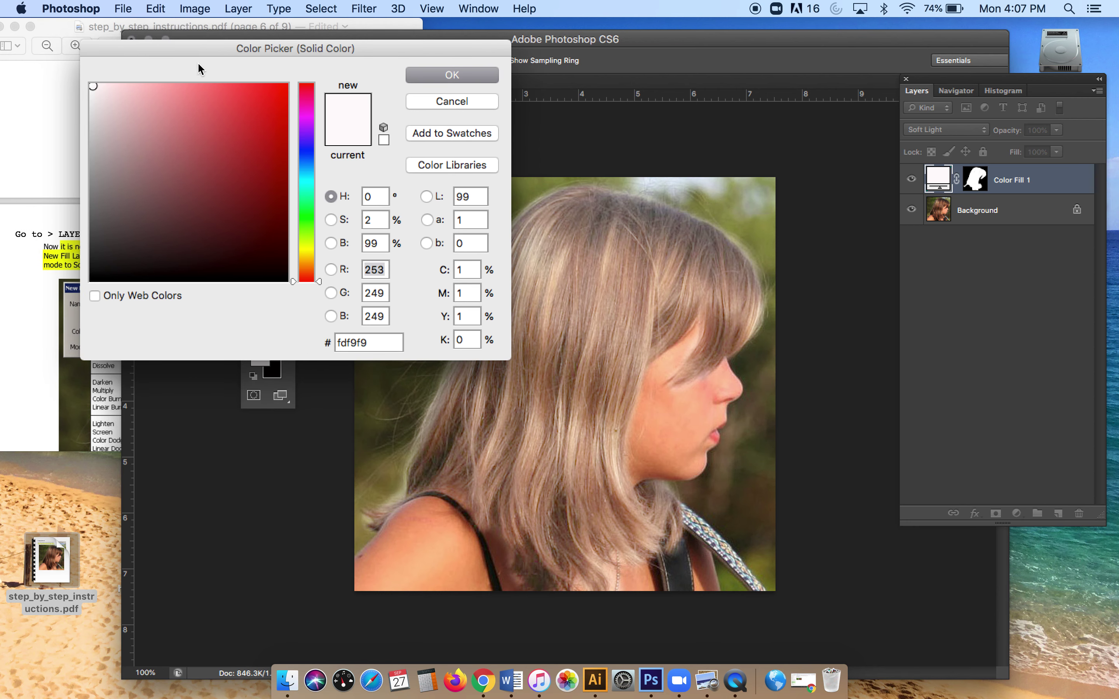
click(311, 119)
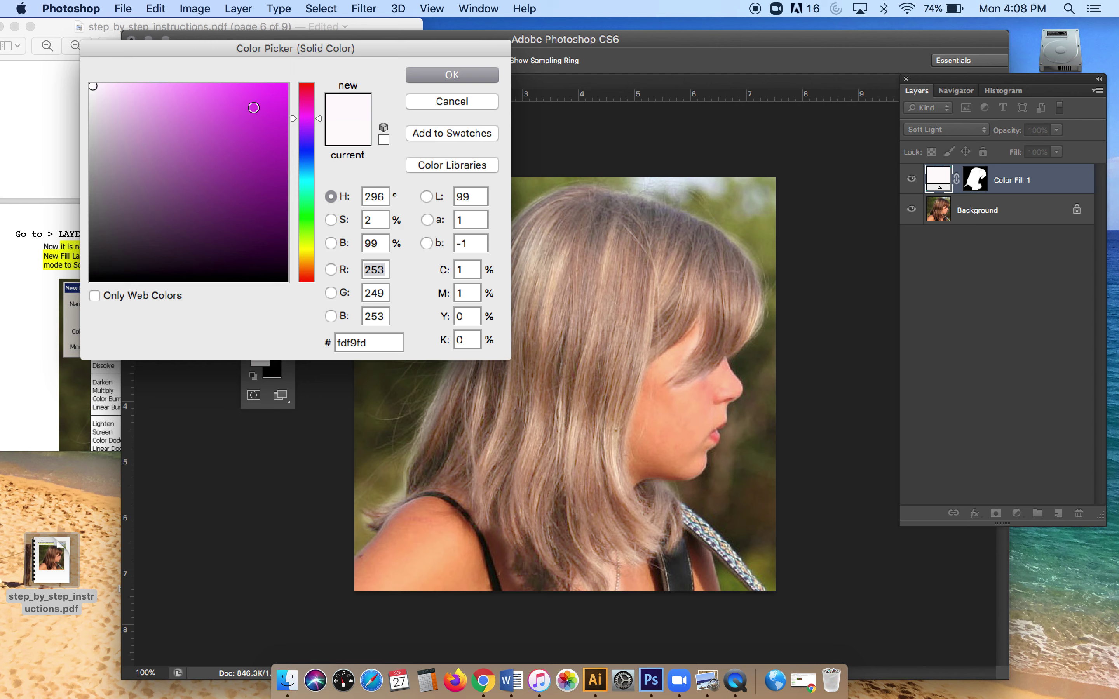
click(250, 106)
click(269, 151)
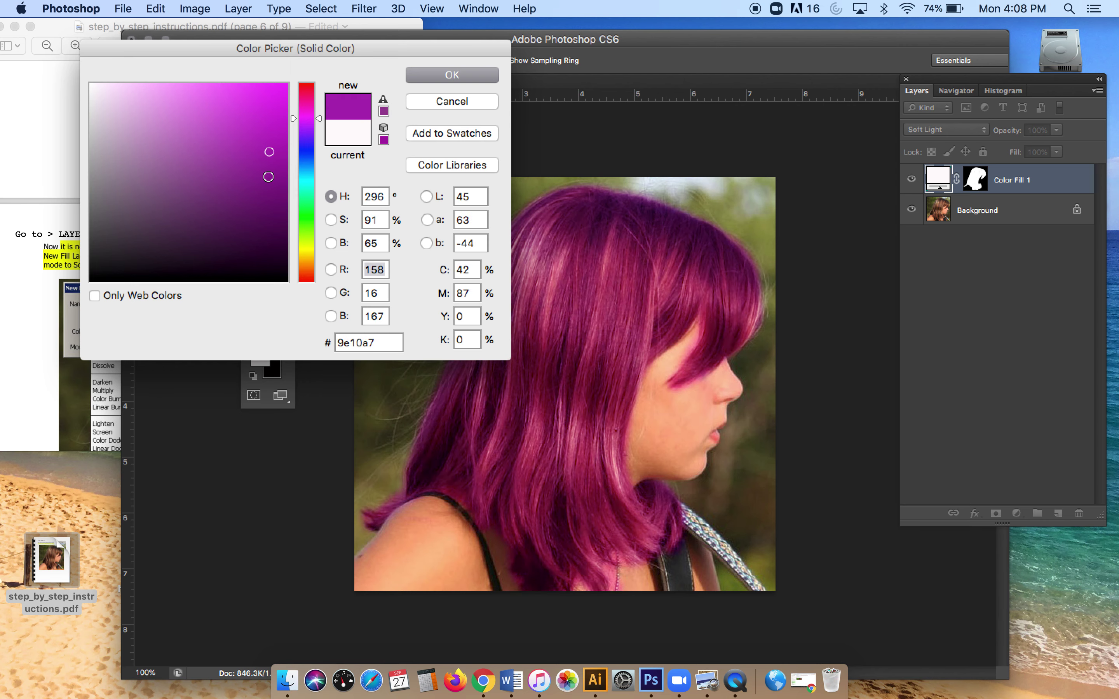
click(265, 207)
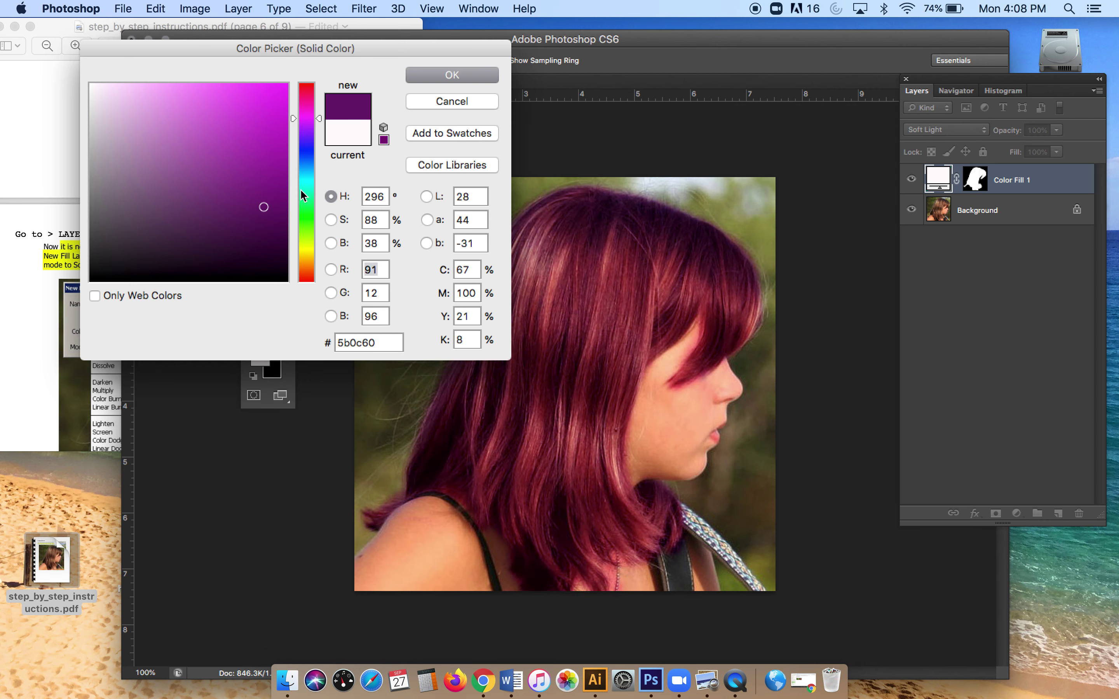
Try out green shades at hue 165° for the hair's fill color, from dark 06261e to light 97e3d0 and 3ce9be.
click(300, 191)
click(264, 164)
click(268, 103)
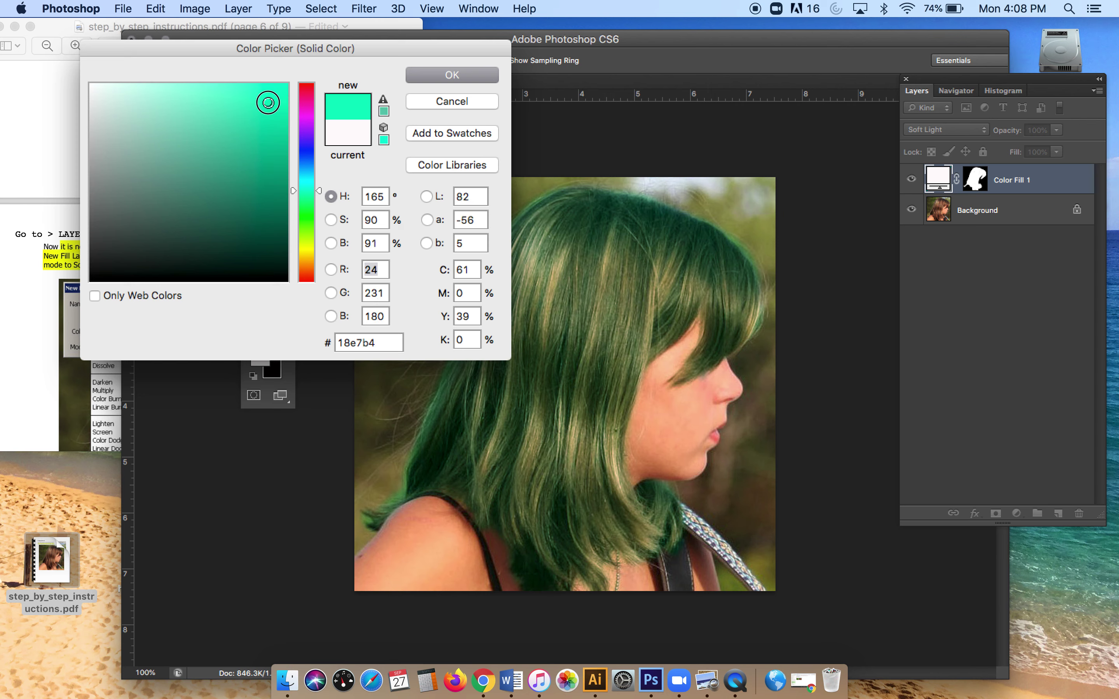
click(269, 225)
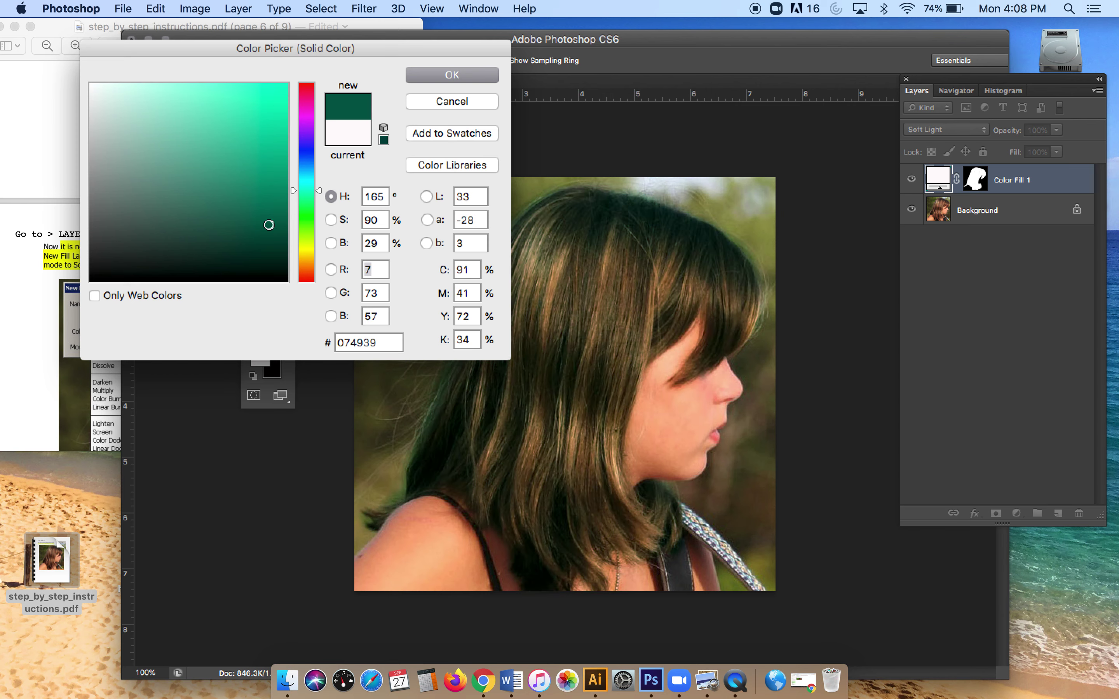
click(256, 252)
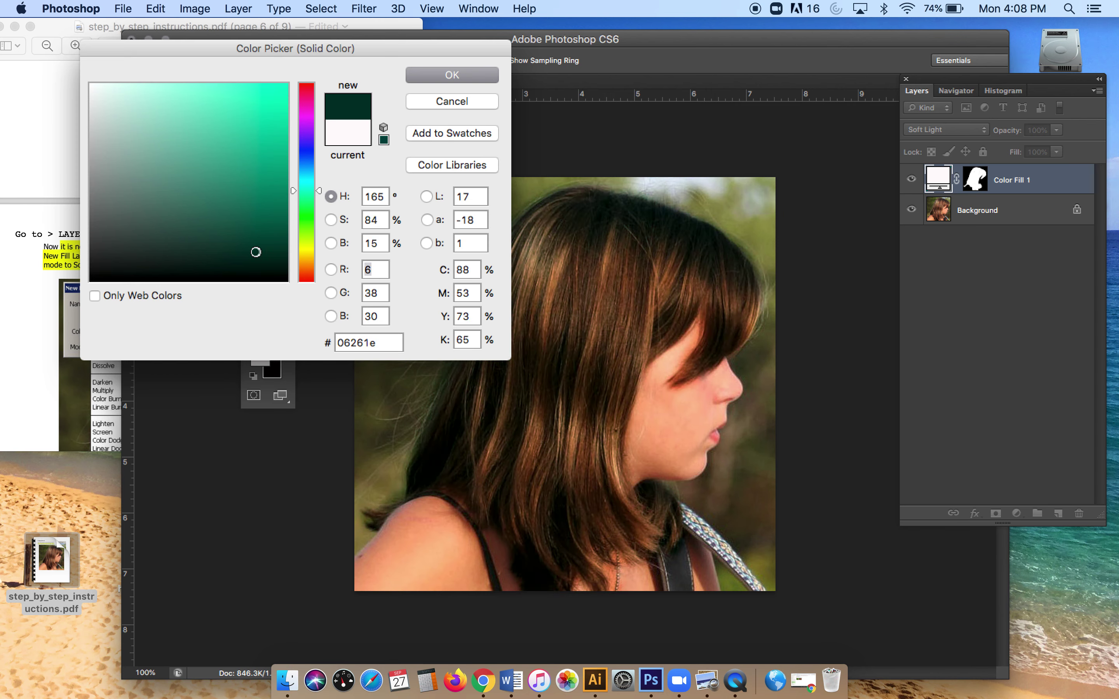
click(265, 189)
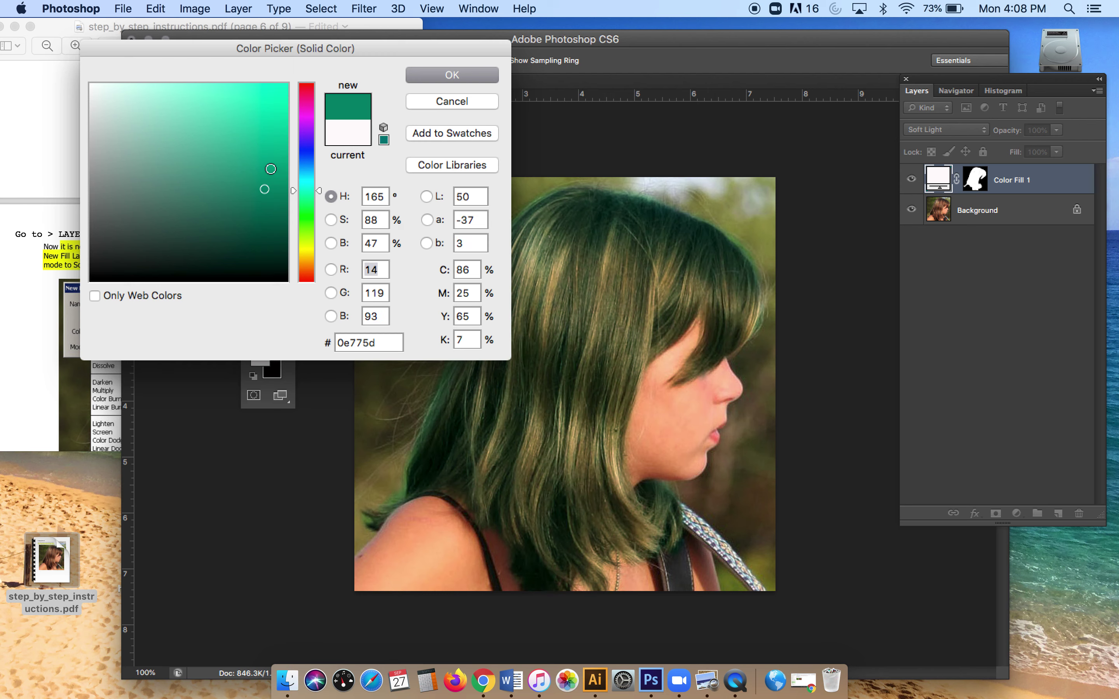
click(271, 168)
click(157, 106)
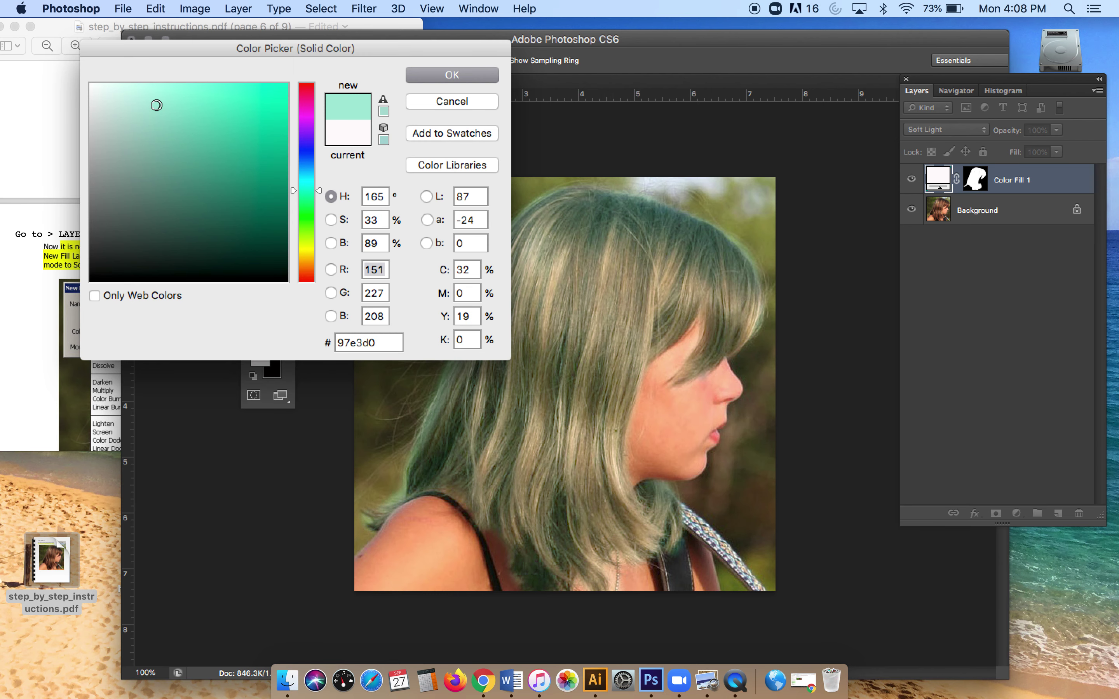
click(238, 101)
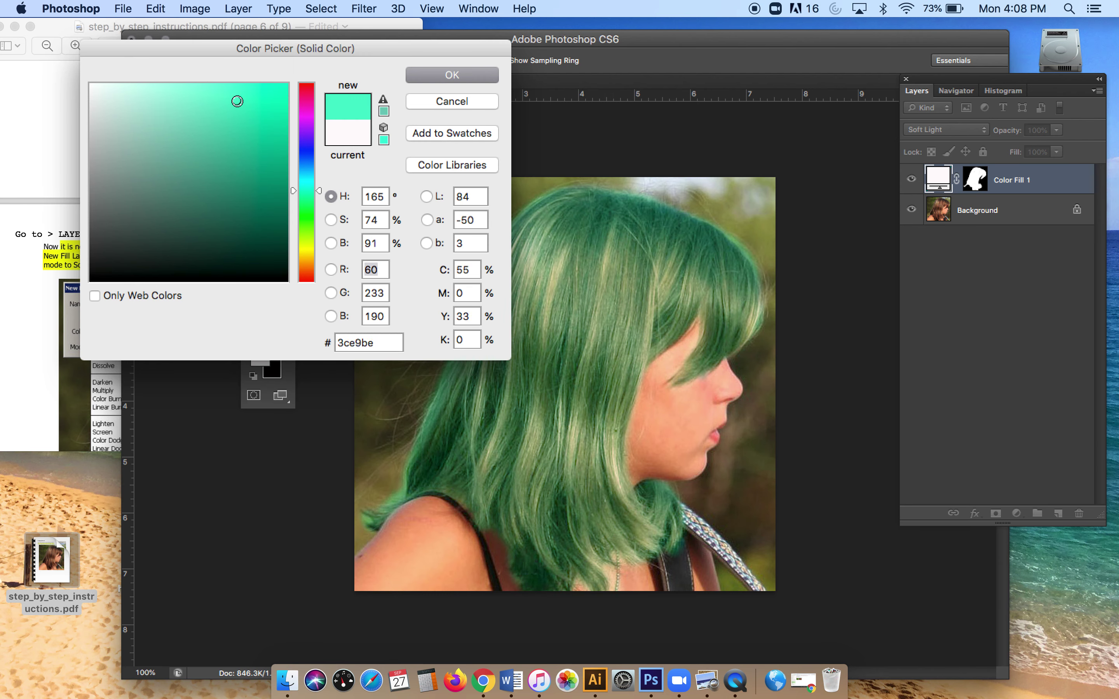
Compare violet shades at hue 271° on the hair and apply 780cdd as the fill layer's color.
click(309, 133)
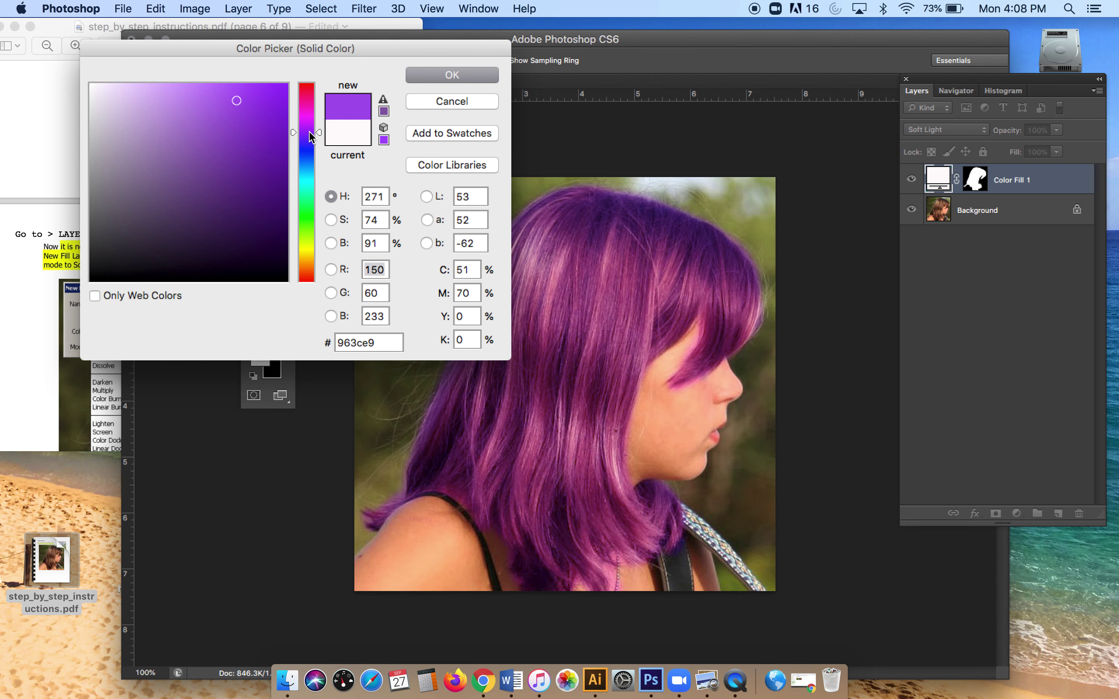
click(243, 113)
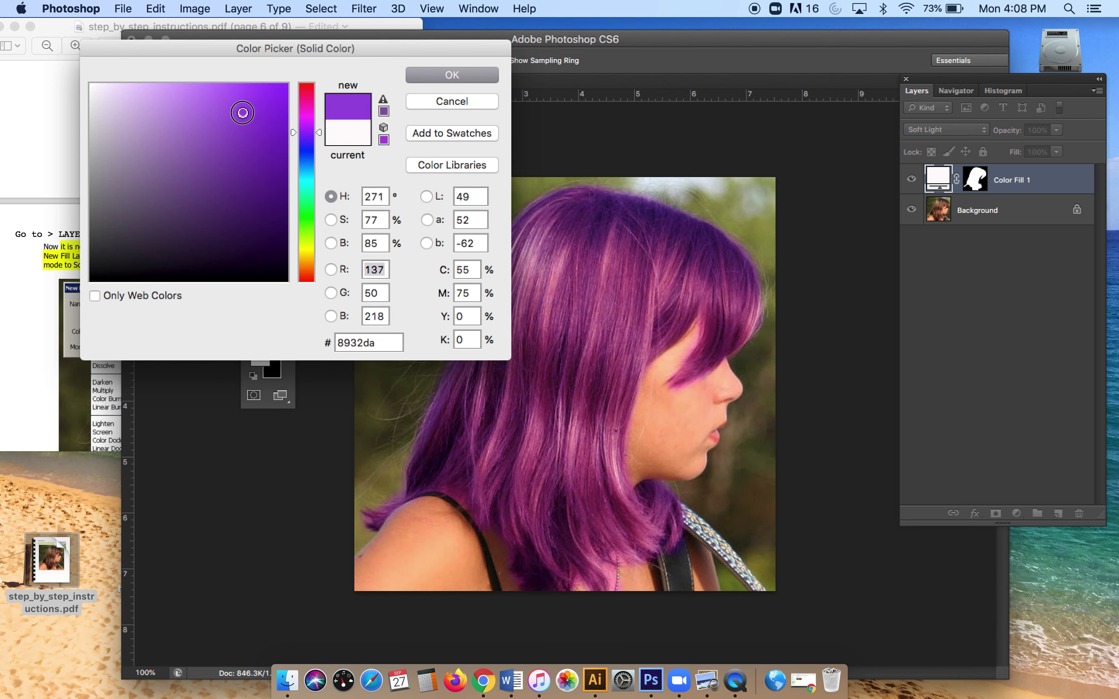
click(245, 144)
click(268, 127)
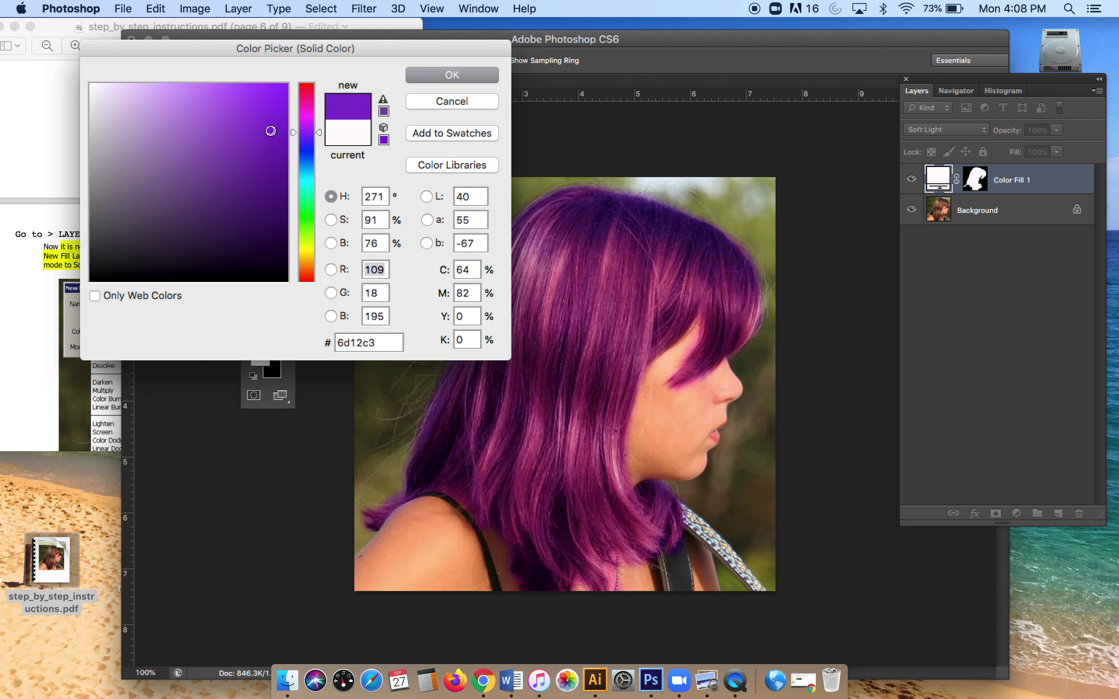
click(255, 113)
click(238, 126)
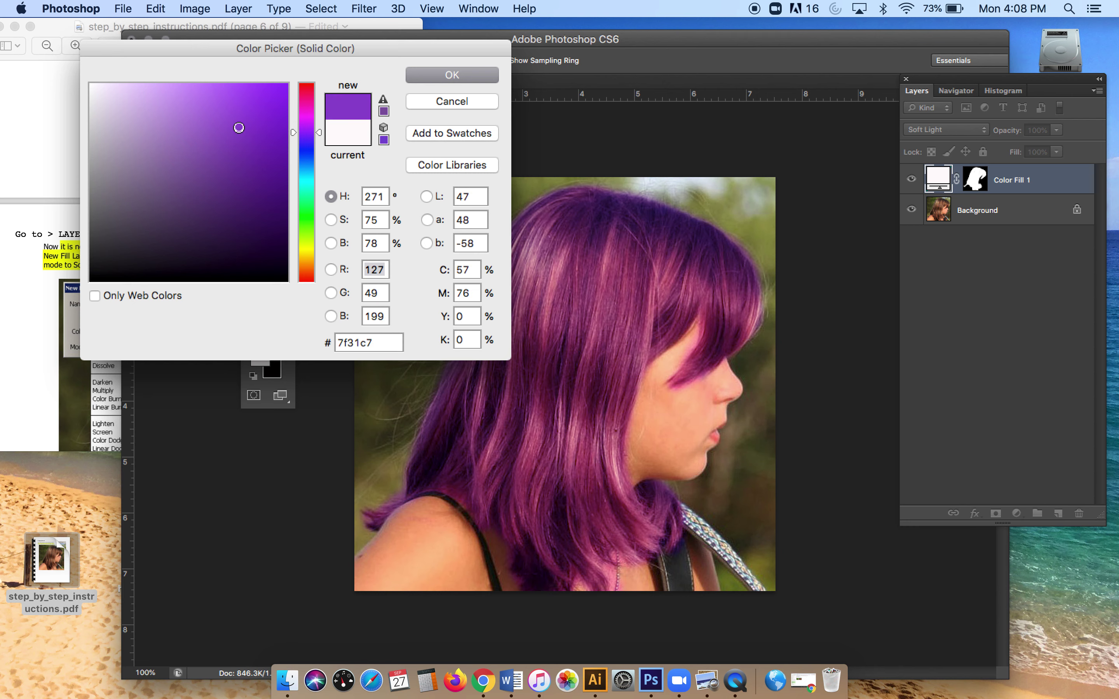
click(277, 110)
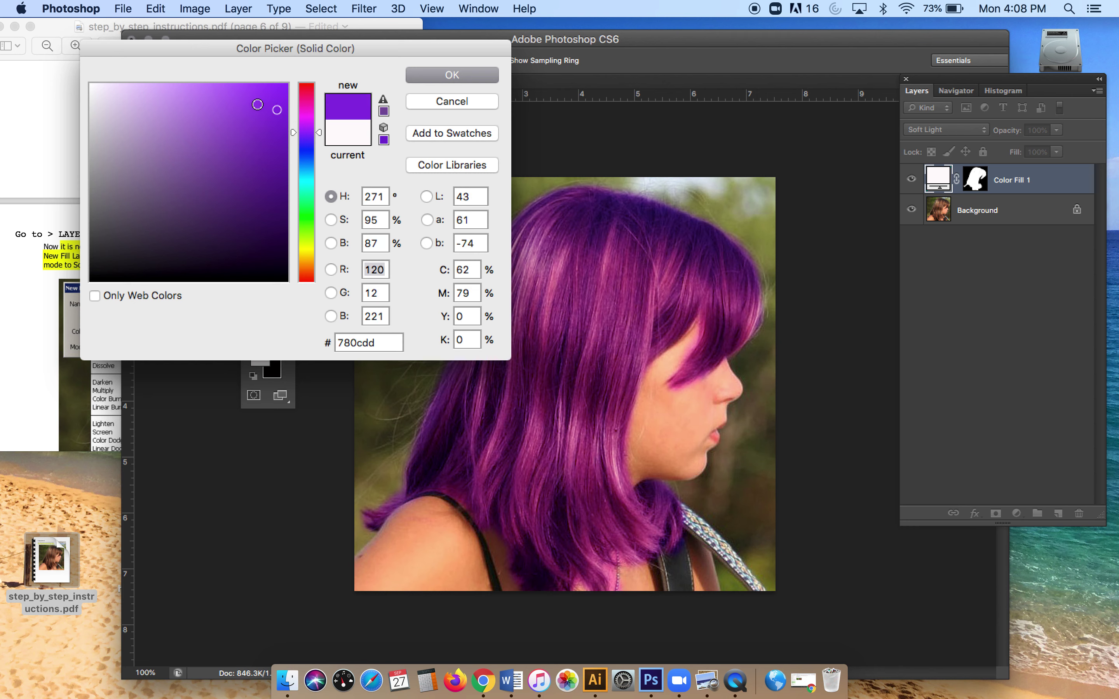
drag(303, 51, 213, 51)
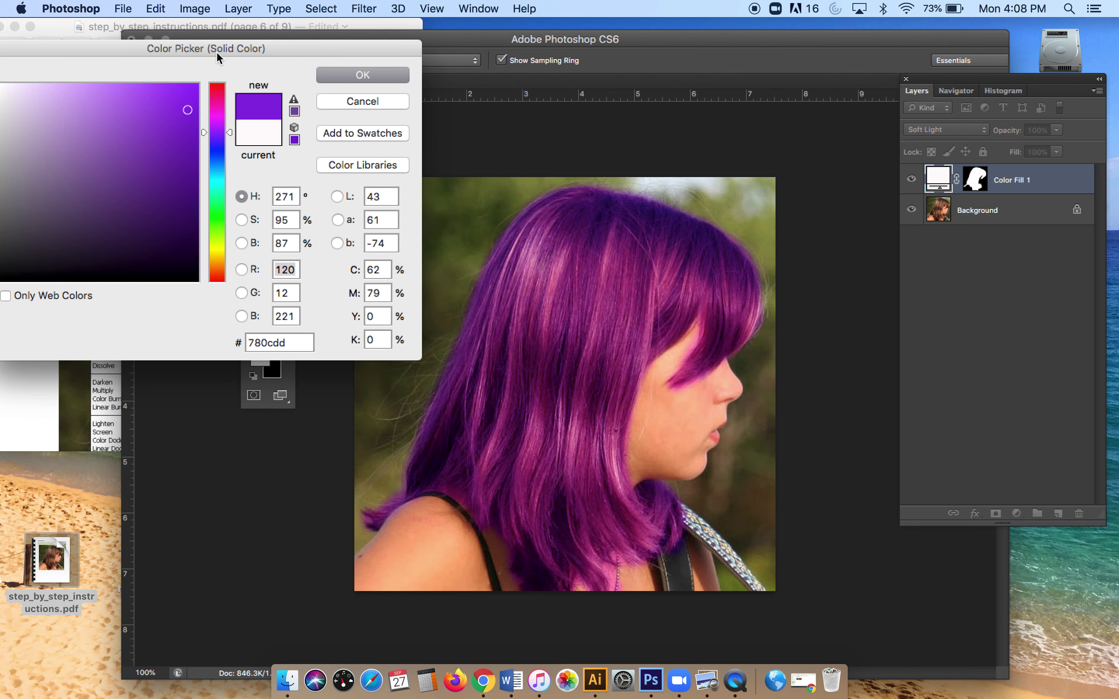
click(325, 75)
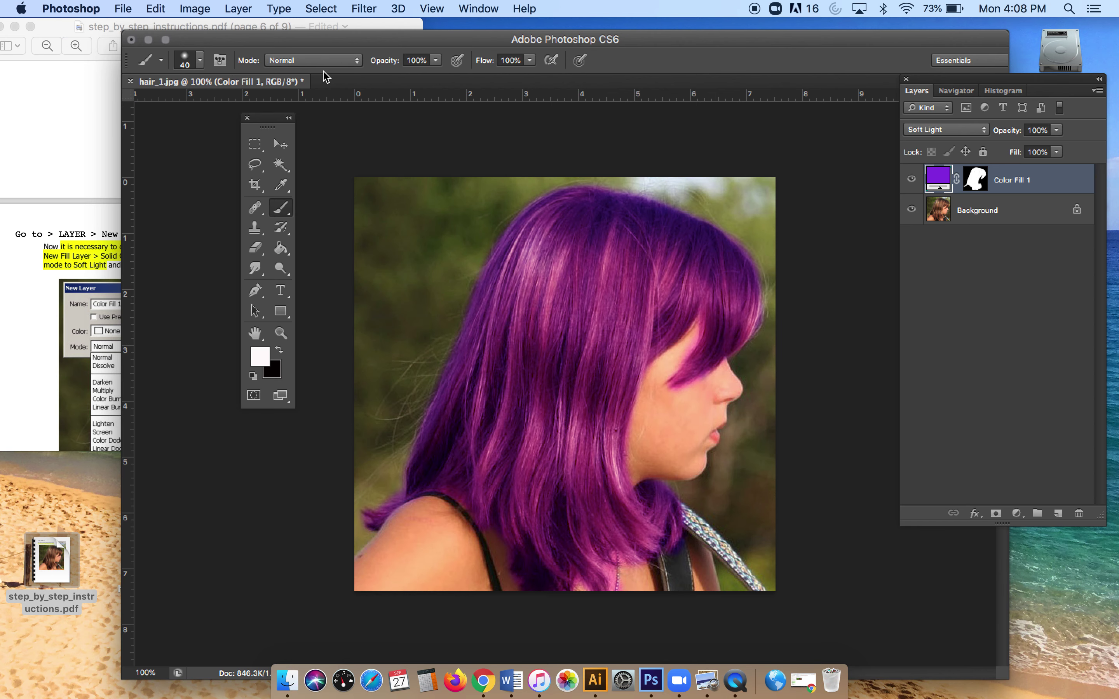
Reposition the Photoshop window and its layer list, and bring the PDF instructions in Preview fully into view.
drag(632, 42, 600, 43)
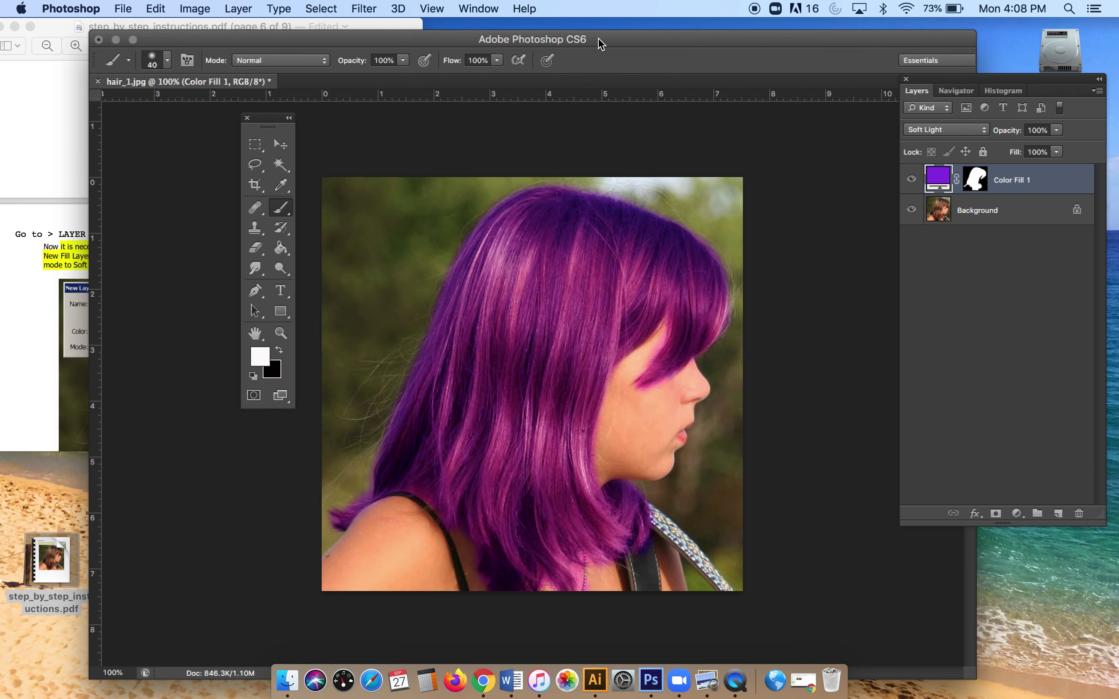
drag(963, 80, 873, 74)
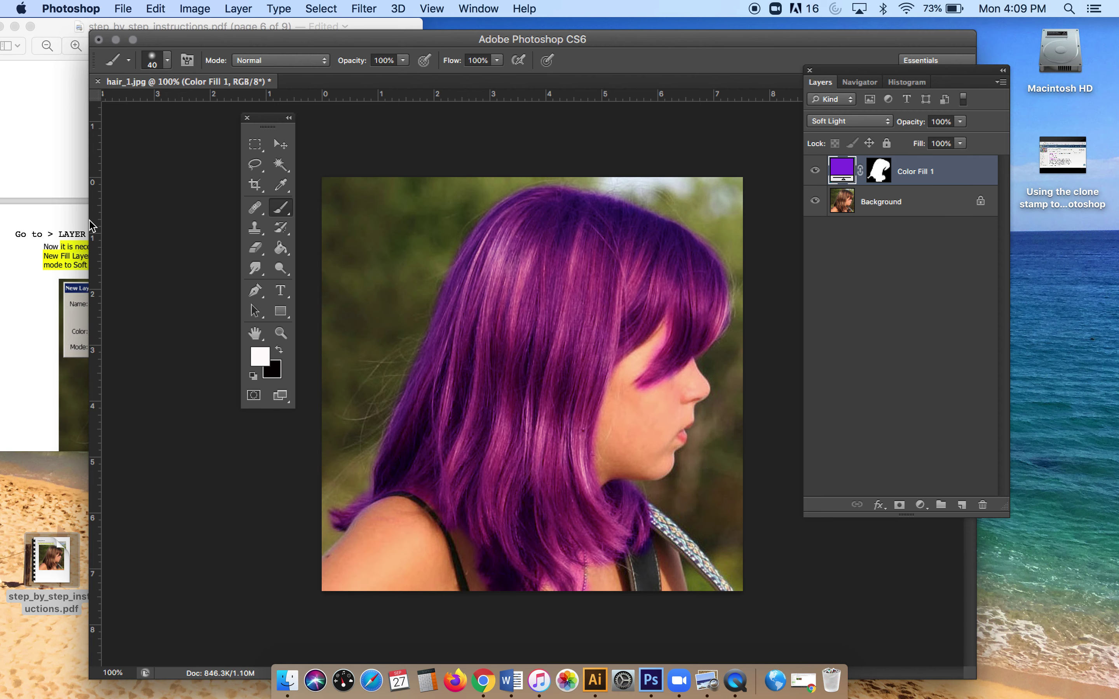
click(61, 190)
drag(60, 29, 110, 32)
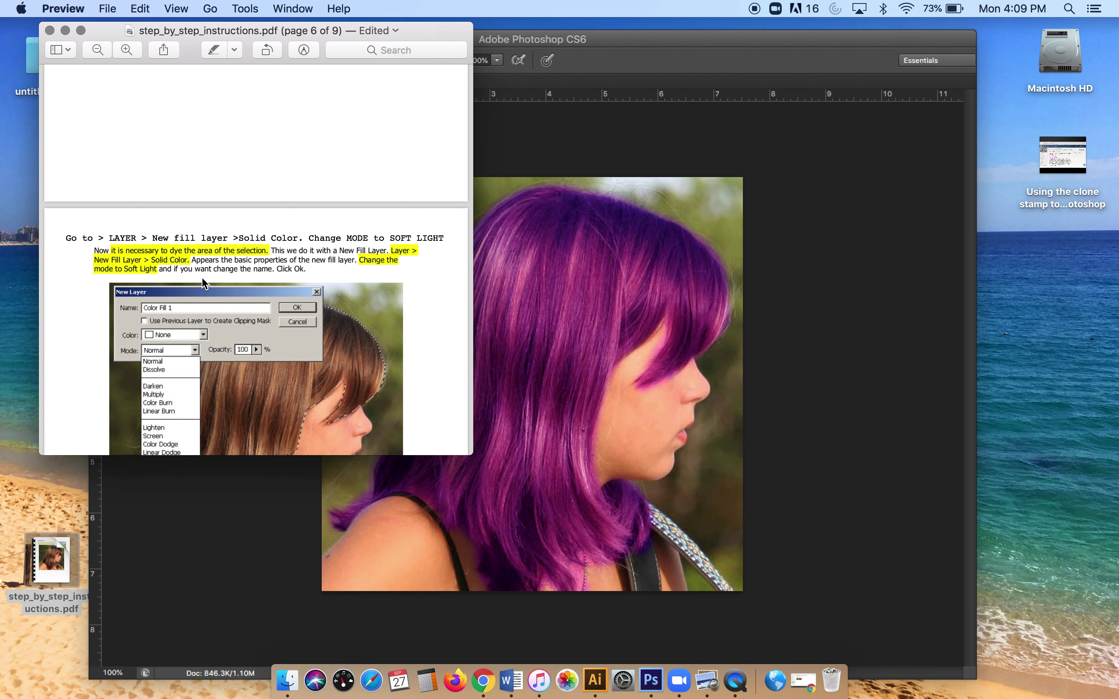
Review the PDF instructions on choosing a soft-edged brush, painting the hair in quick mask mode and leaving that mode.
scroll(212, 305, up, 20)
scroll(211, 311, down, 3)
scroll(213, 310, down, 10)
scroll(212, 305, up, 1)
scroll(212, 308, down, 3)
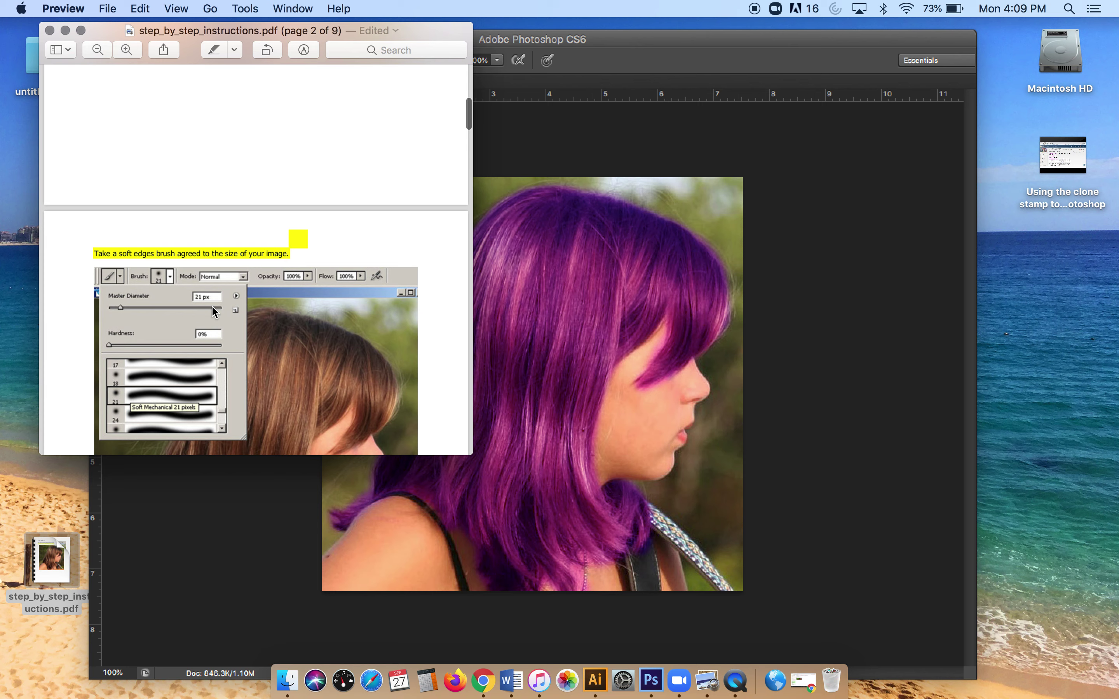
scroll(213, 309, down, 5)
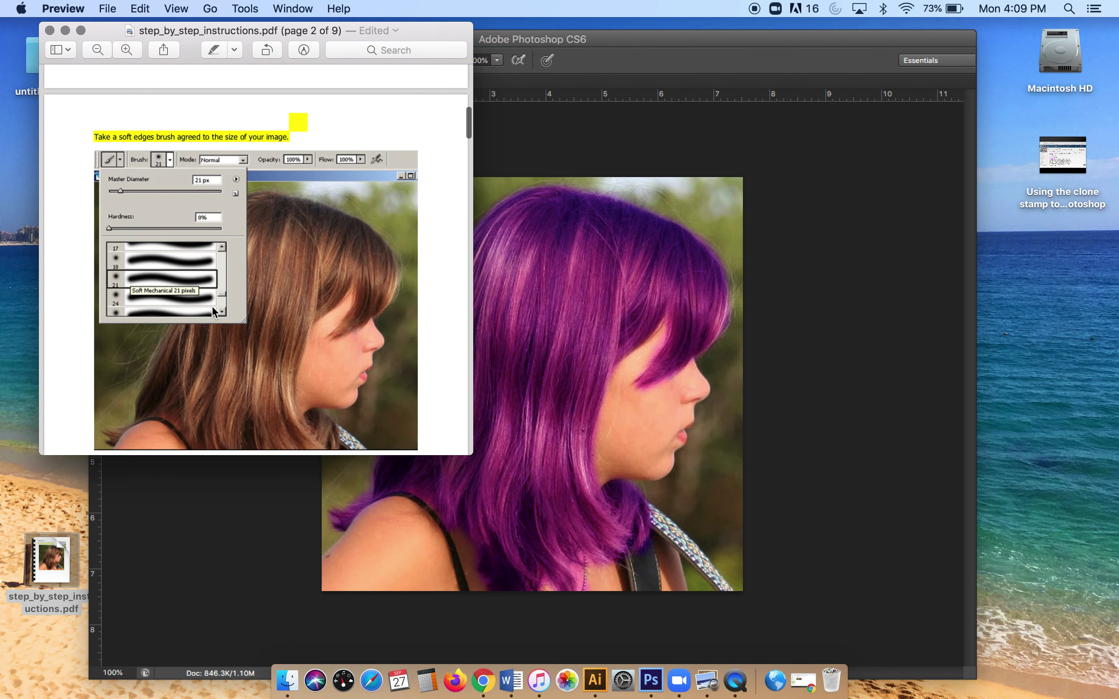
scroll(212, 307, down, 15)
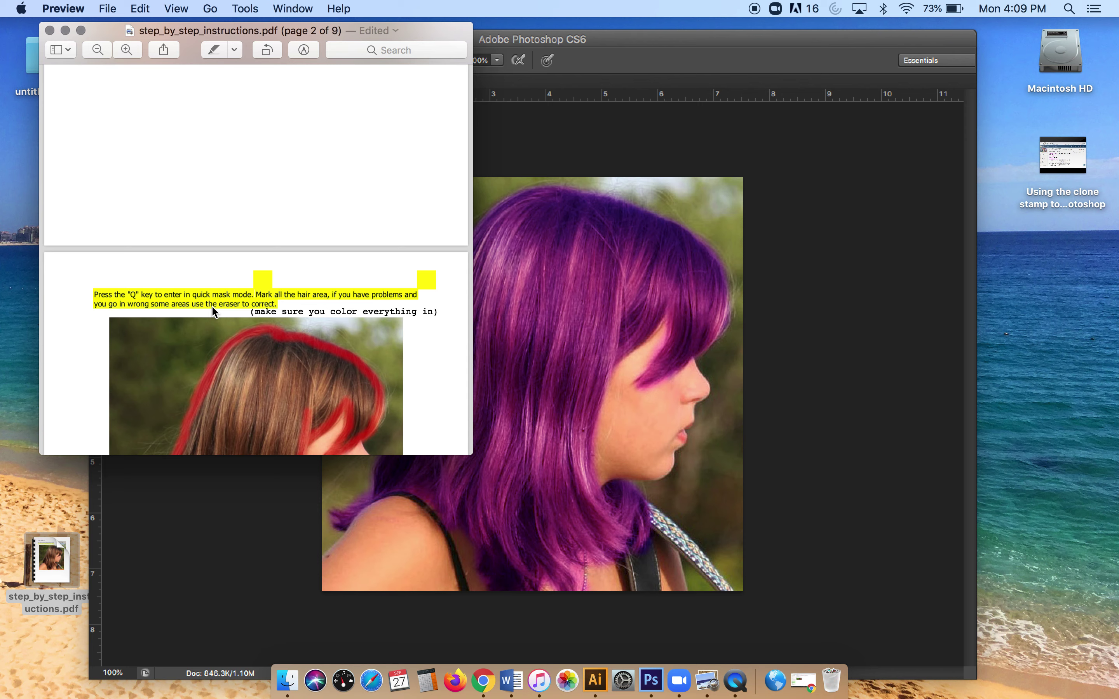
scroll(212, 306, down, 6)
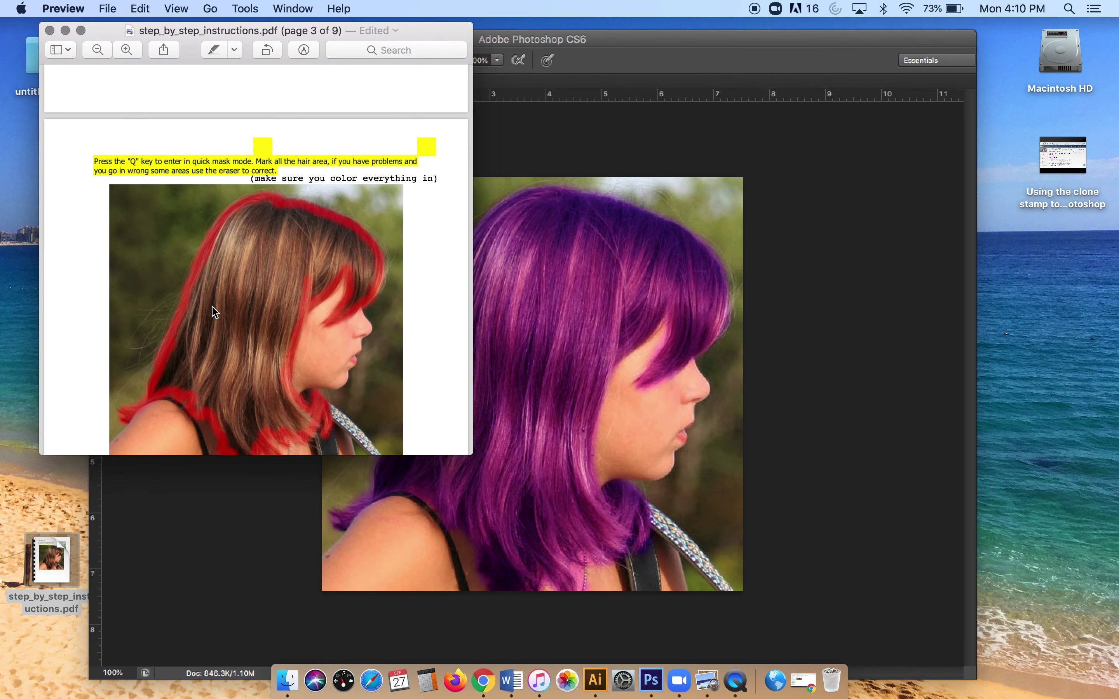
scroll(212, 307, down, 20)
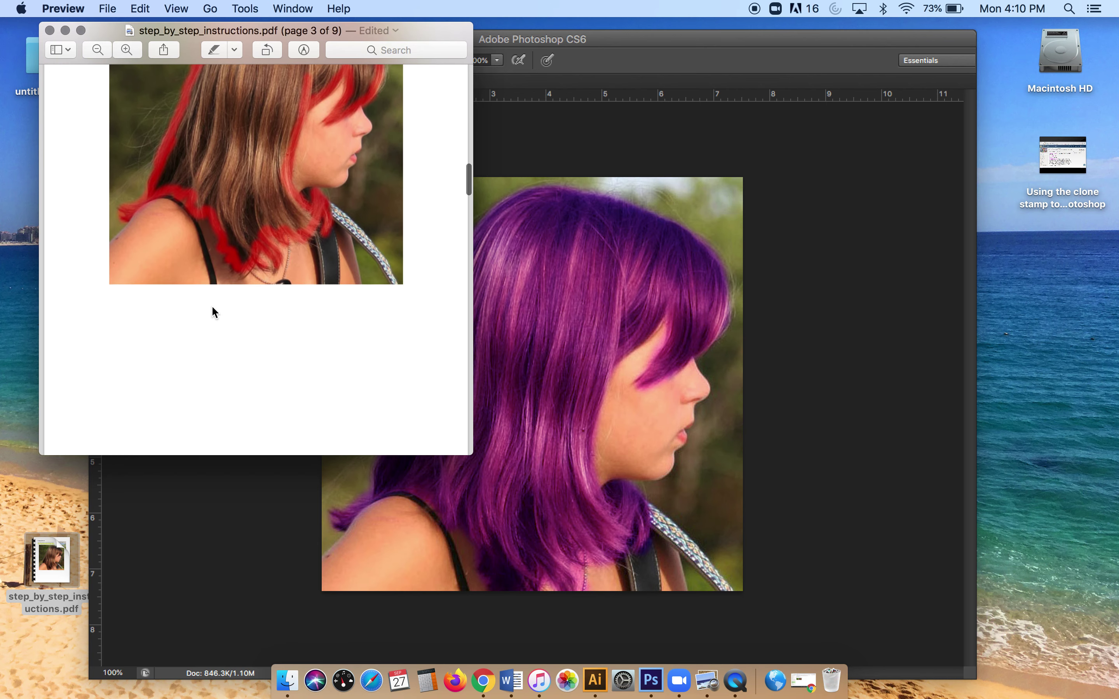
scroll(212, 309, down, 8)
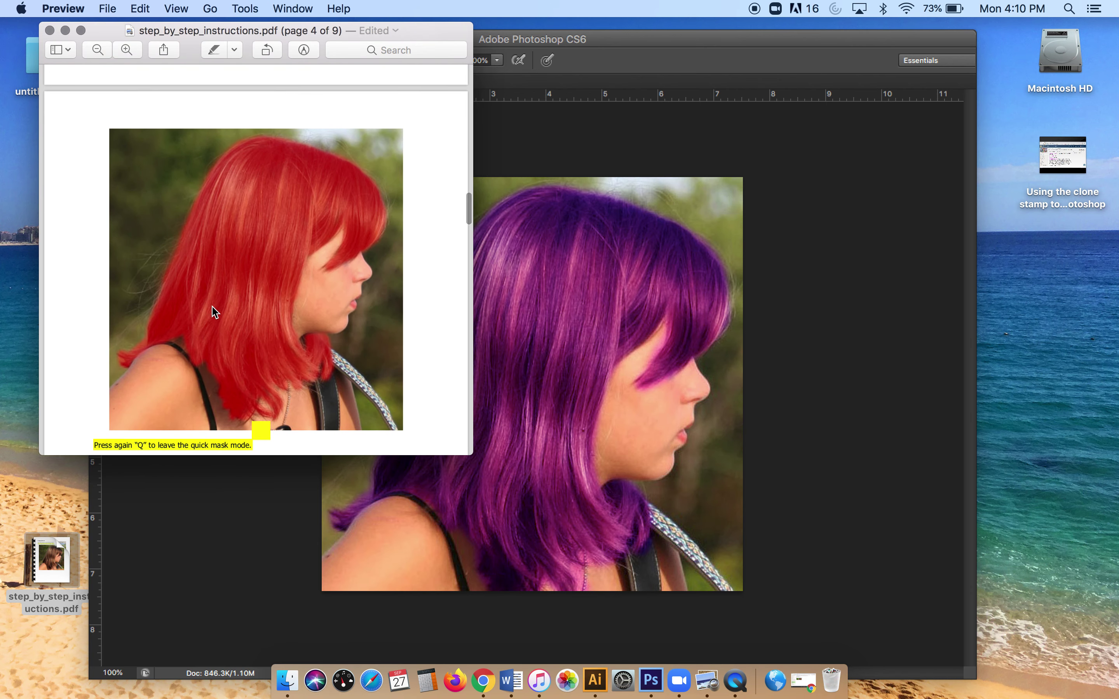
scroll(212, 307, down, 3)
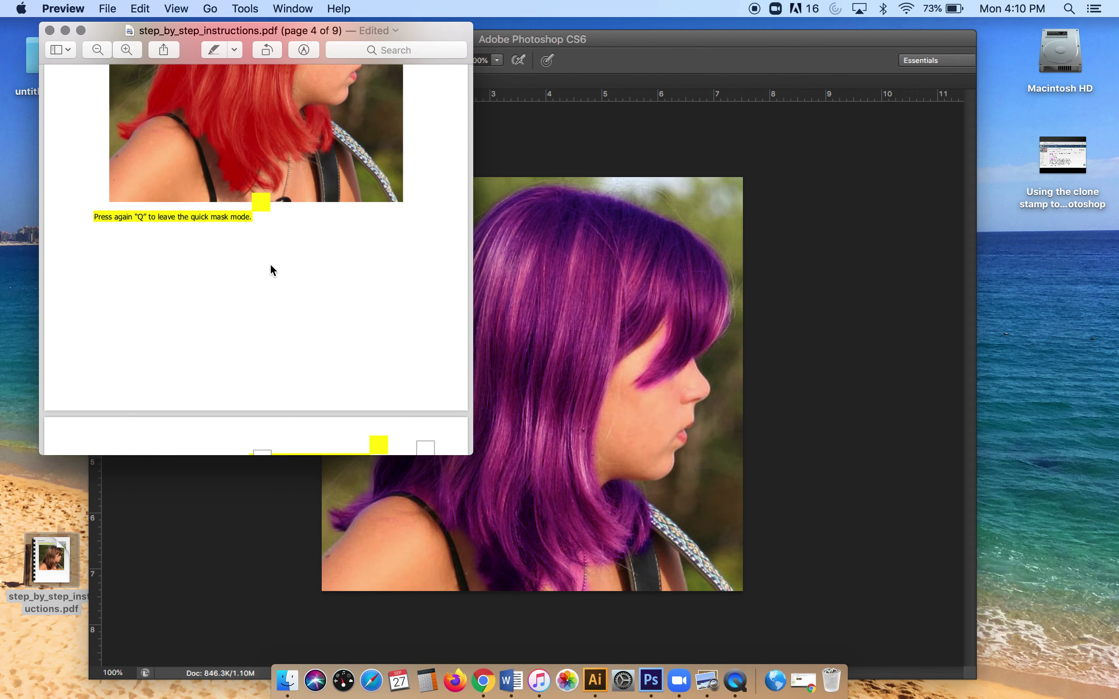
Review the PDF instructions on inverting the selection, adding the Soft Light solid color fill and picking the hair color.
scroll(277, 266, down, 20)
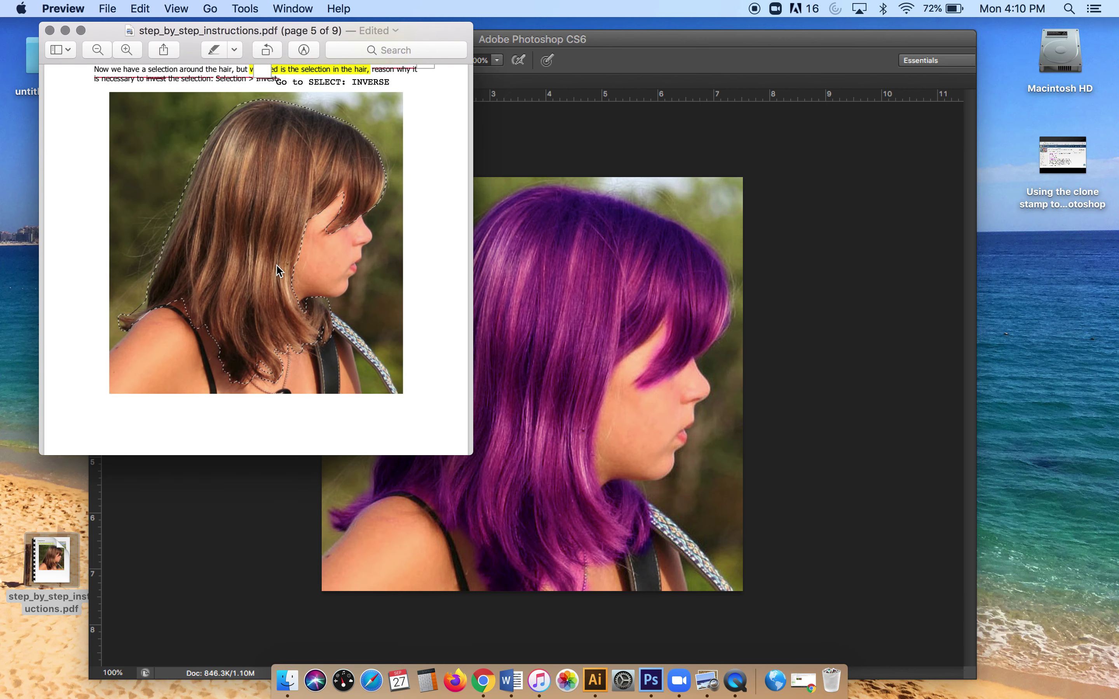
scroll(278, 269, up, 2)
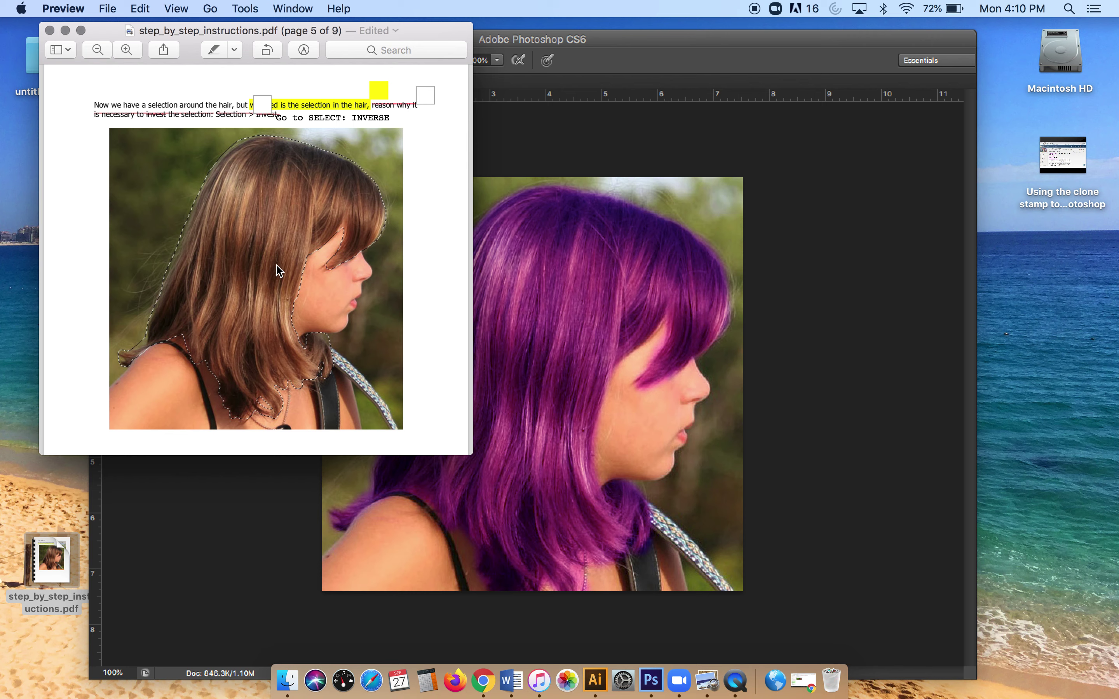
scroll(277, 270, down, 10)
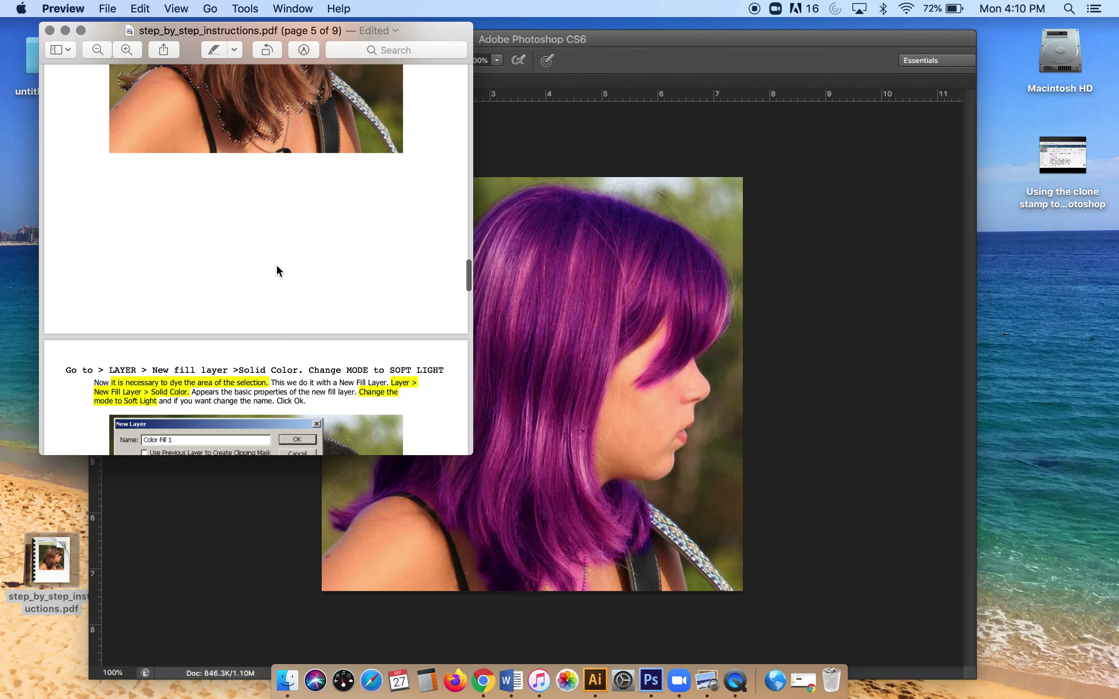
scroll(277, 270, down, 1)
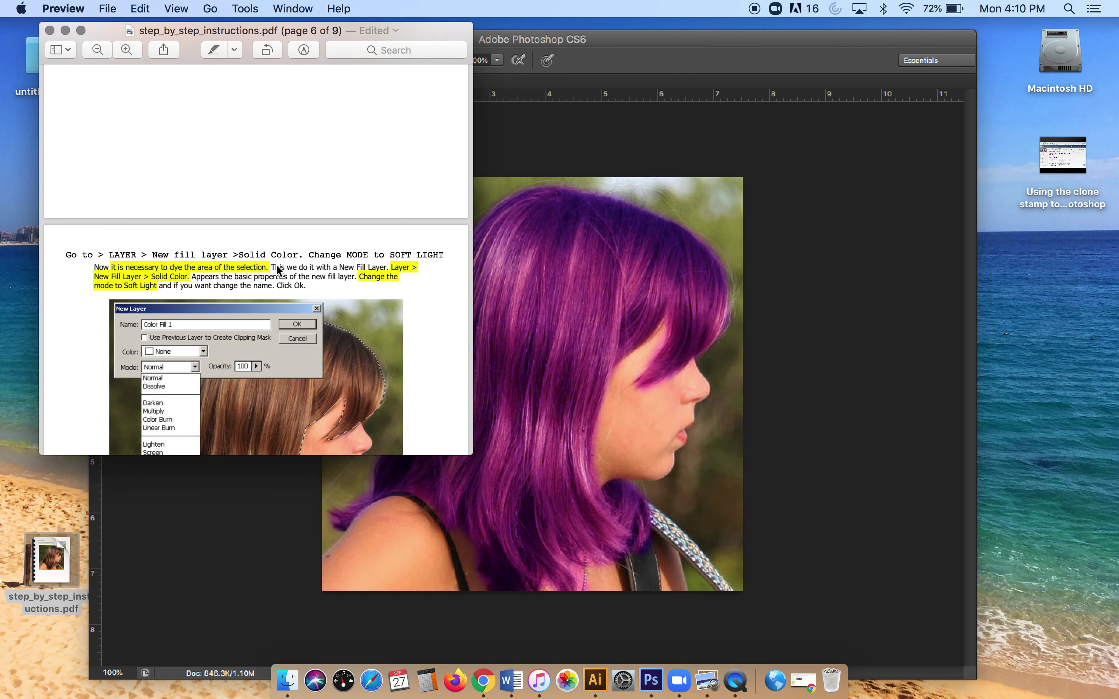
scroll(277, 268, down, 15)
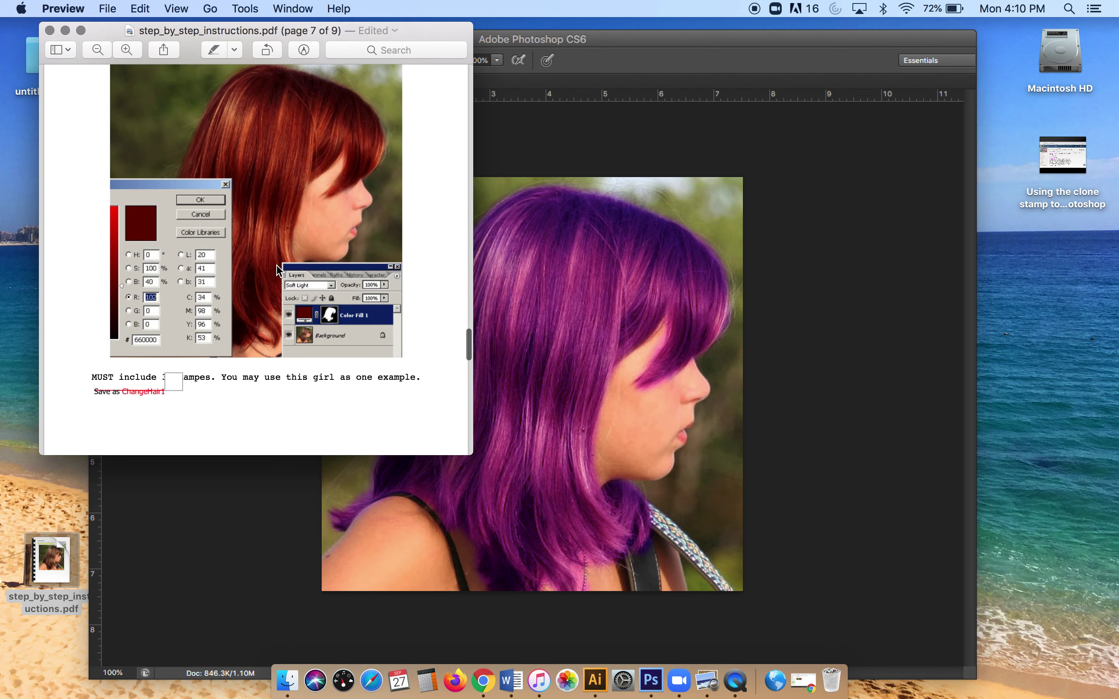
scroll(275, 270, down, 2)
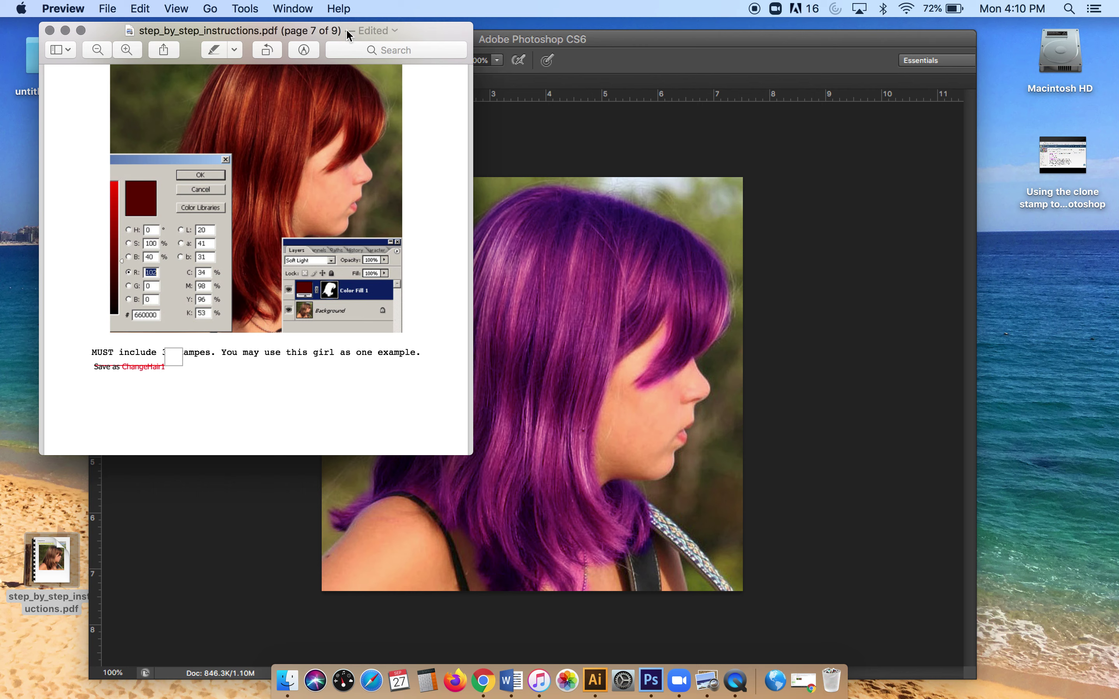
Move the PDF window aside and return to Photoshop, with the Move tool active and the toolbox shifted farther from the image.
drag(418, 31, 374, 41)
drag(380, 40, 399, 35)
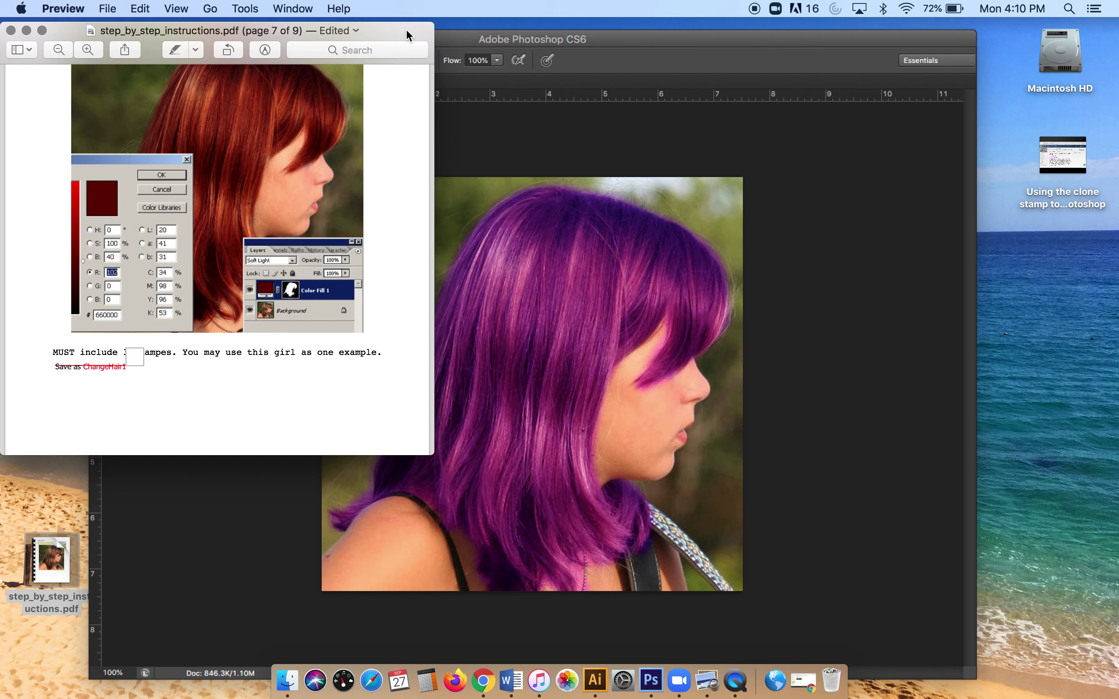
click(575, 137)
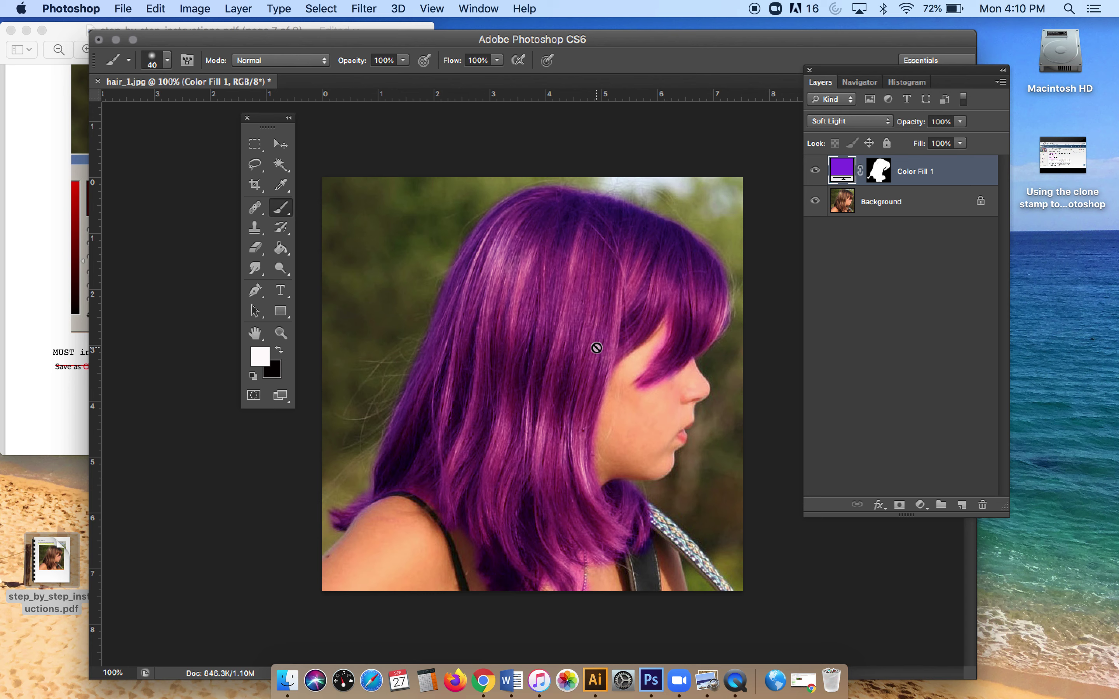
click(280, 149)
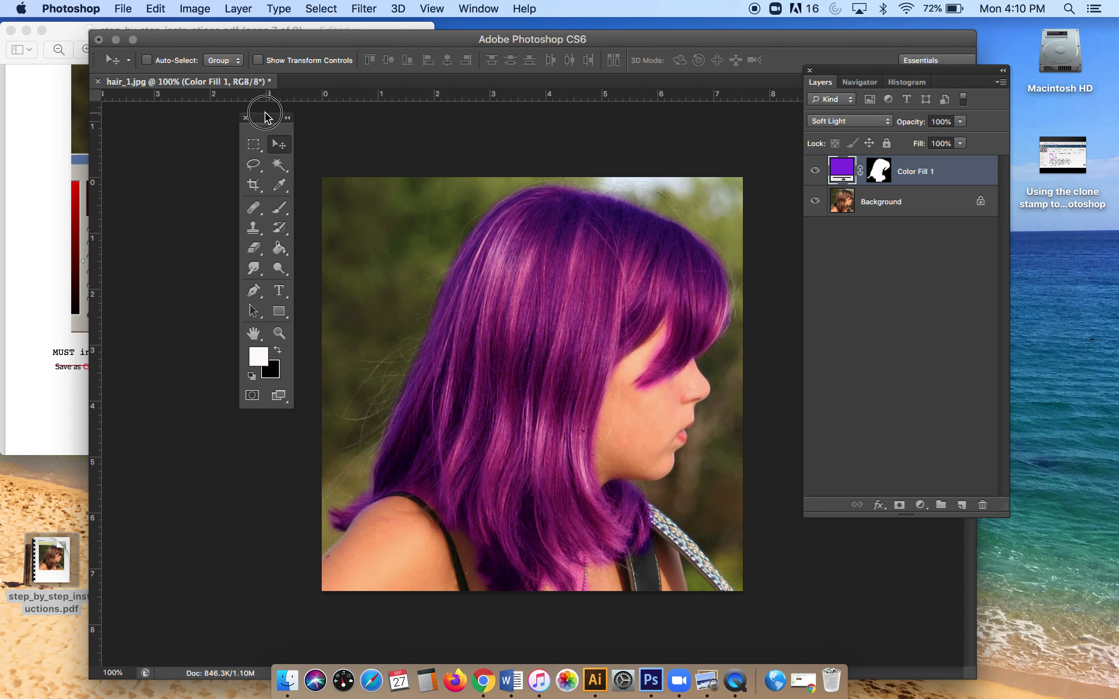
drag(273, 119, 221, 118)
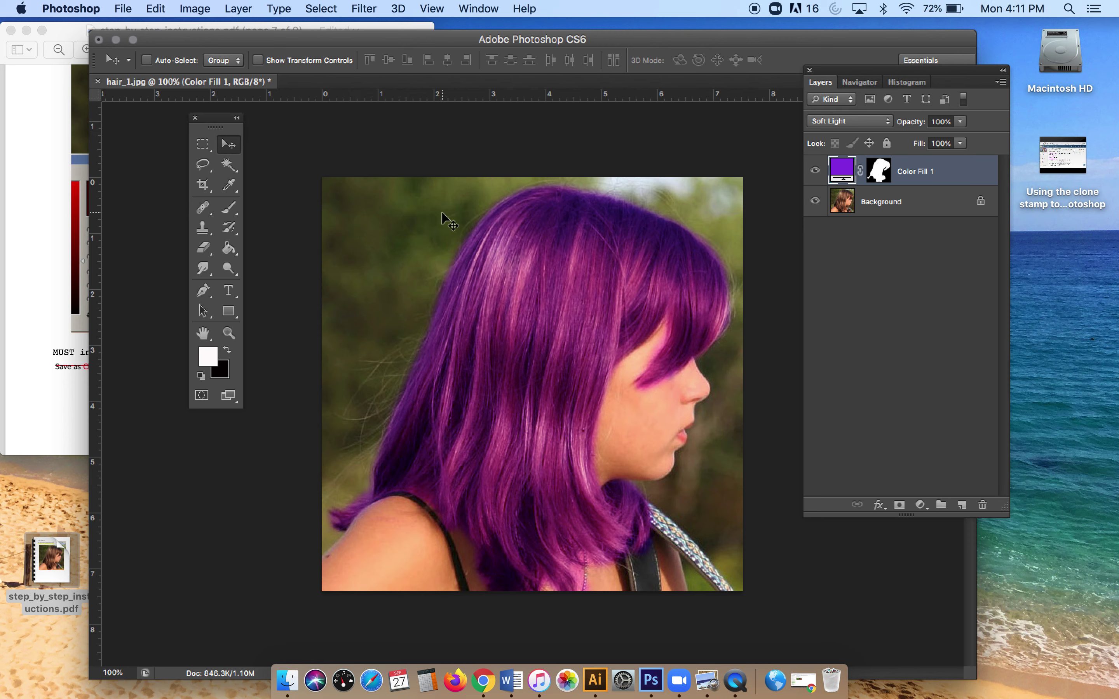
Save the layered image to the Desktop as hair_1.psd in Photoshop format with Maximize Compatibility, and reposition its desktop icon.
click(123, 10)
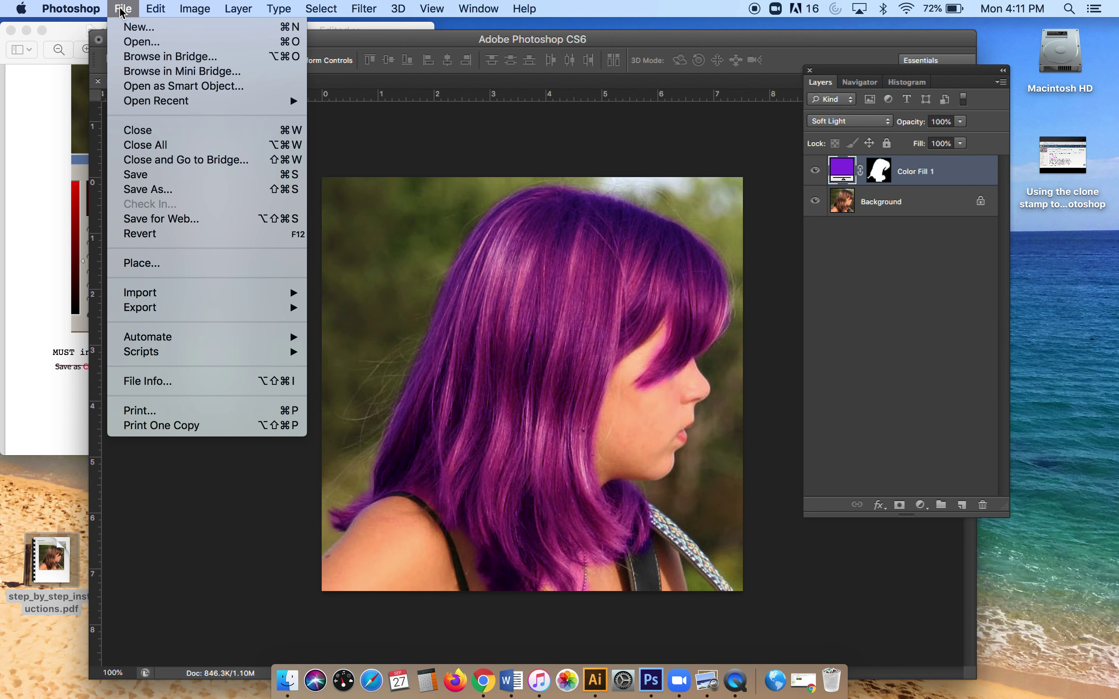
click(162, 190)
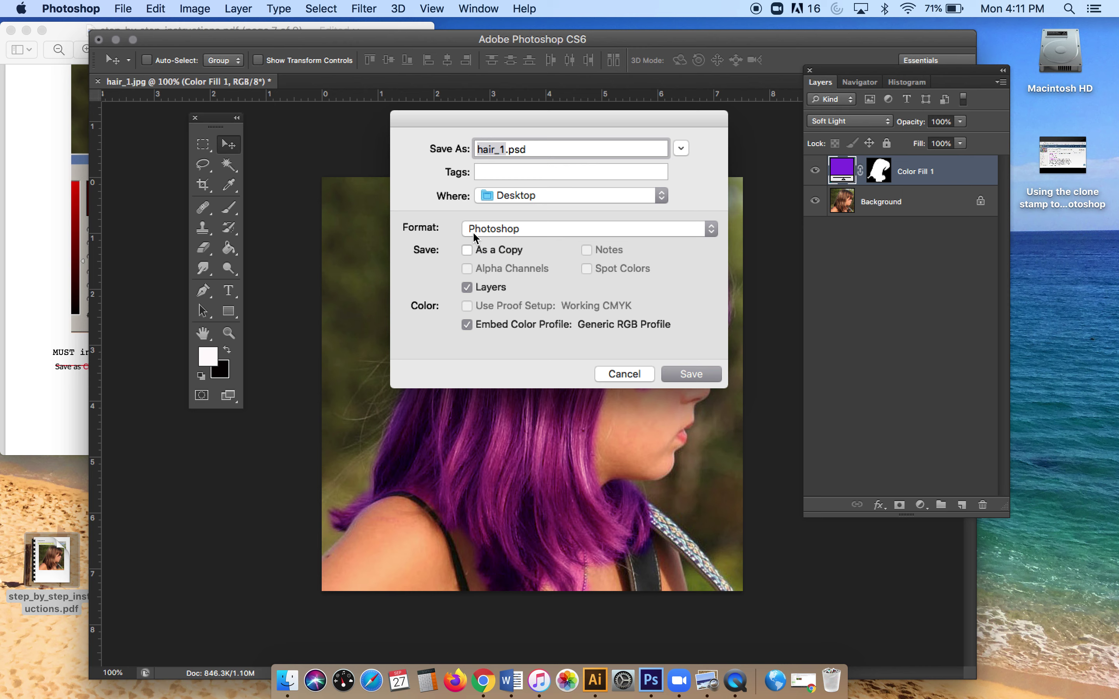
click(692, 374)
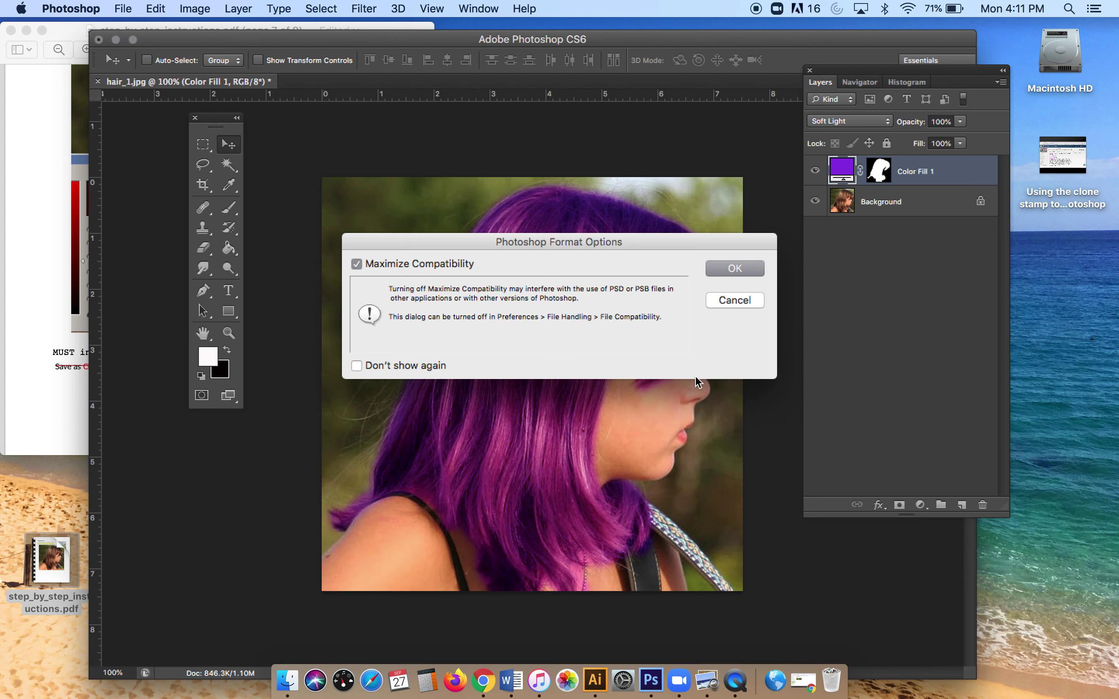
click(753, 267)
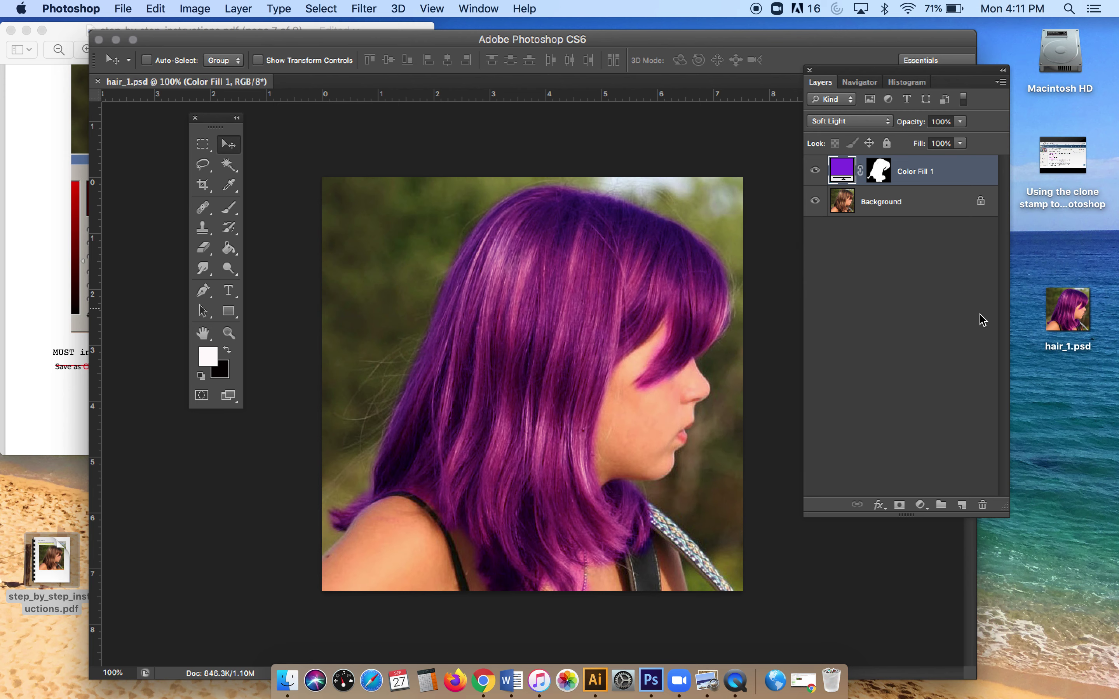
drag(1058, 323, 1050, 292)
click(793, 235)
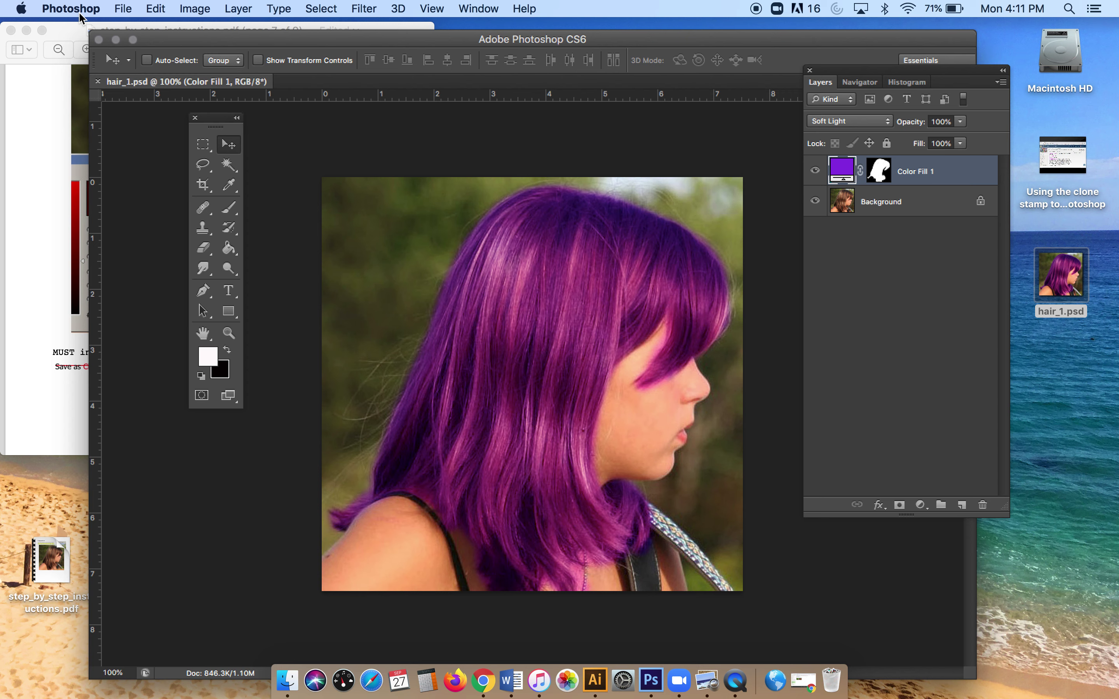
click(121, 8)
click(155, 189)
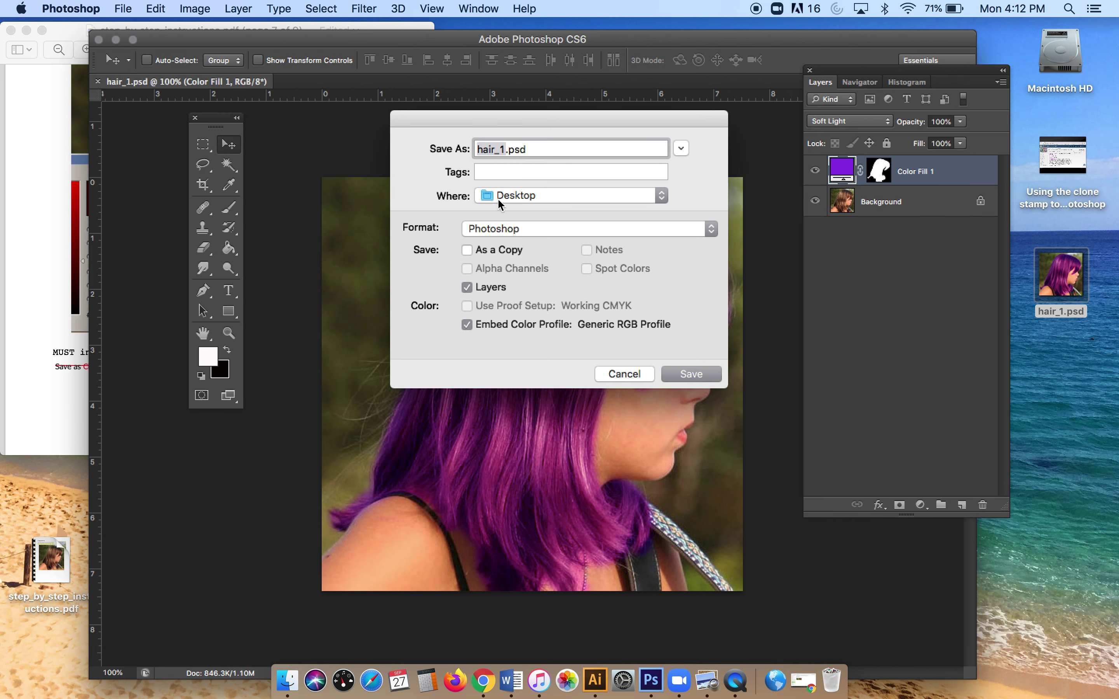
click(544, 230)
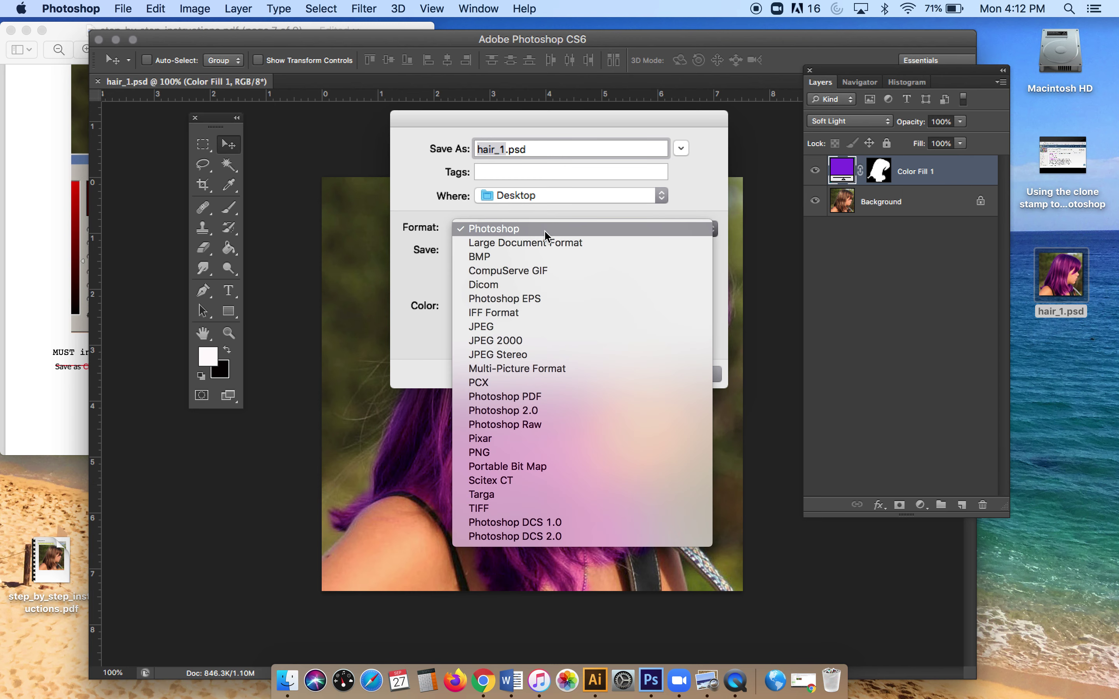
click(554, 326)
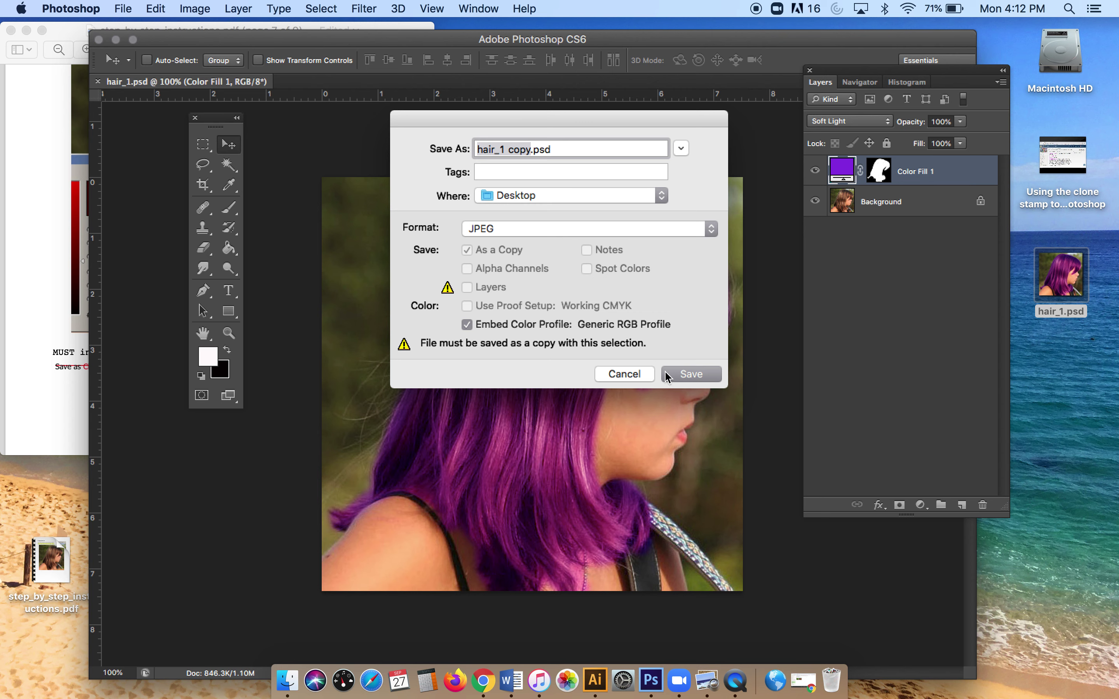
click(638, 373)
Reposition the Photoshop and Preview windows, revisit the first page of the PDF instructions, and switch back to Photoshop.
mouse_move(676, 39)
mouse_down()
mouse_move(643, 32)
mouse_move(668, 27)
mouse_move(659, 26)
mouse_up()
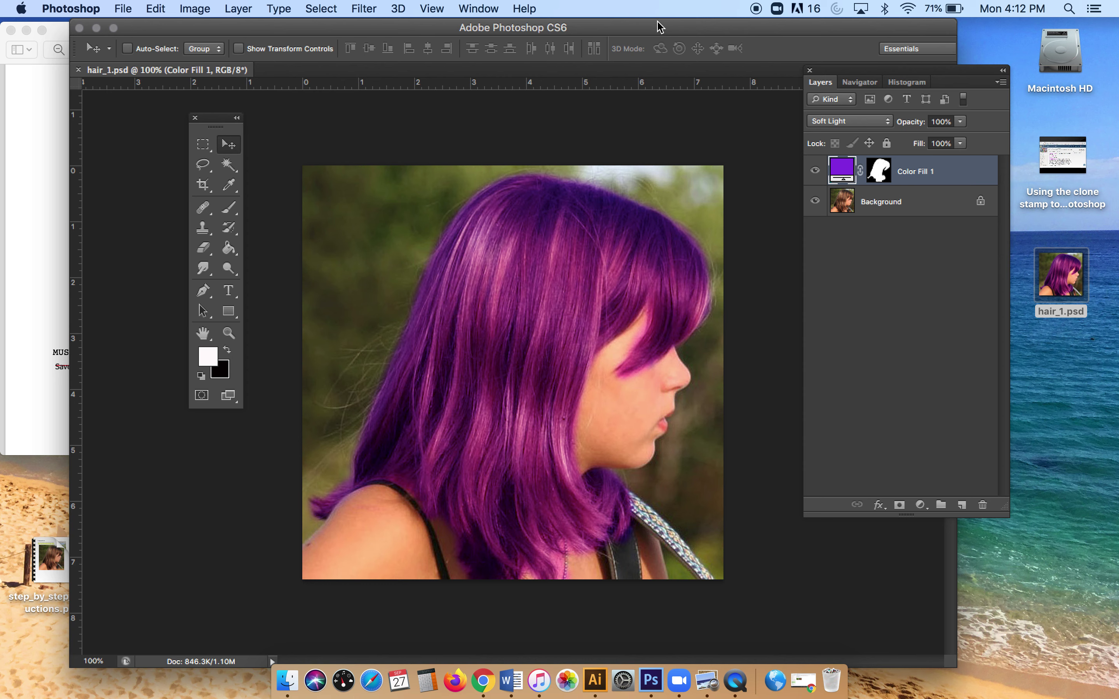
drag(658, 31, 683, 24)
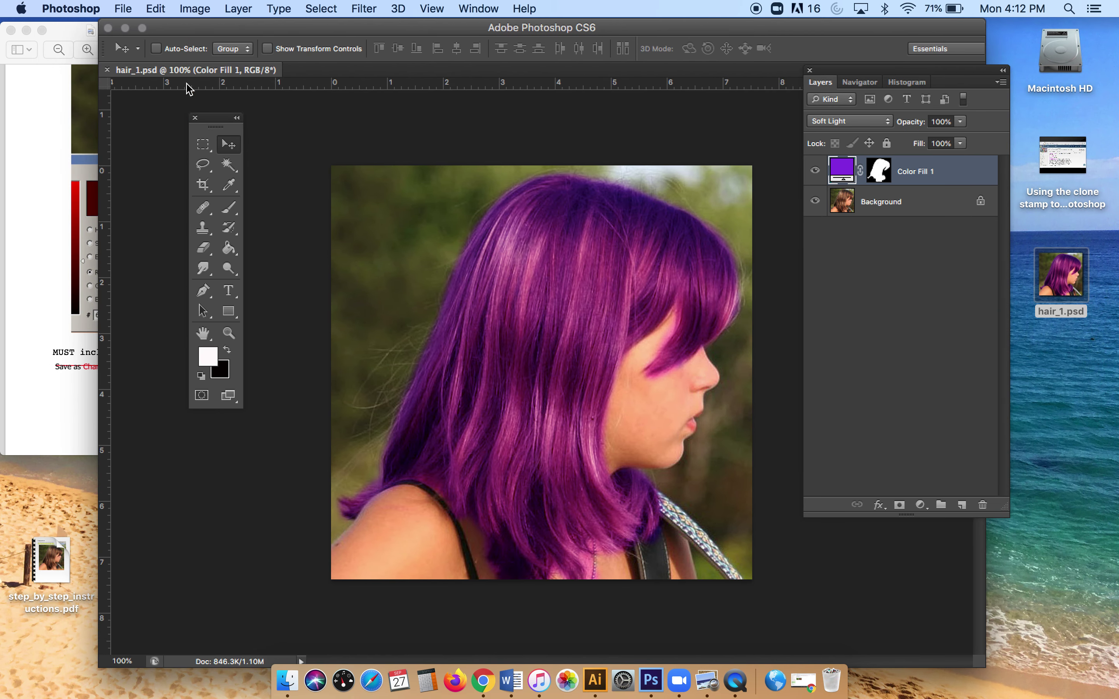
click(30, 117)
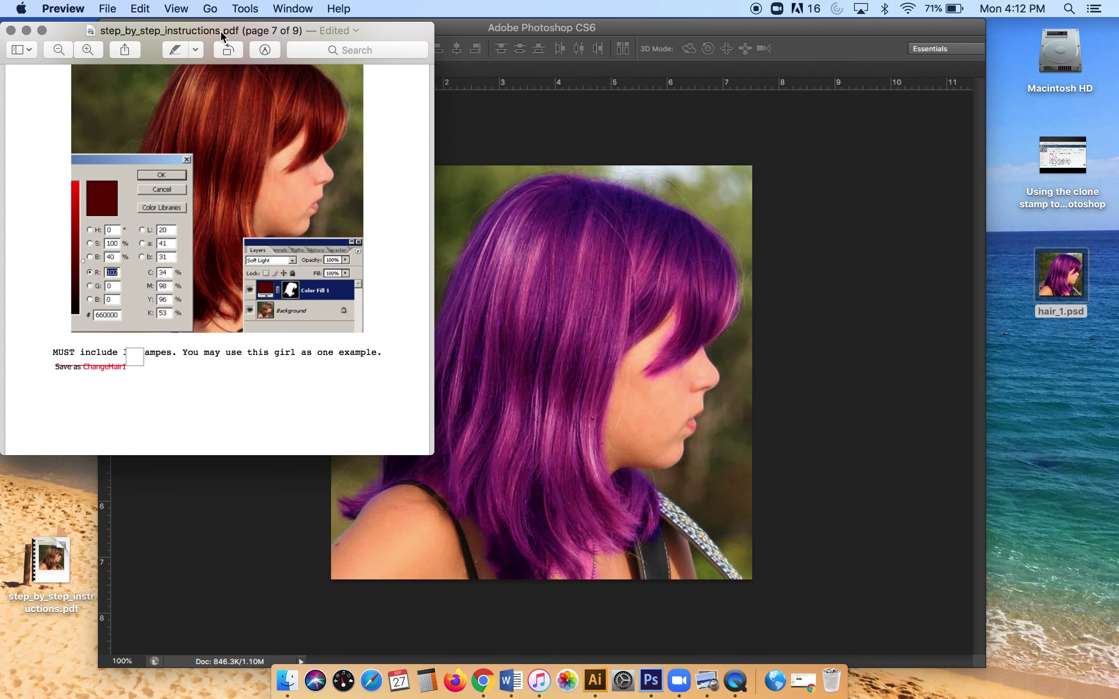
mouse_move(391, 33)
mouse_down()
mouse_move(434, 26)
mouse_move(407, 25)
mouse_up()
scroll(355, 180, up, 20)
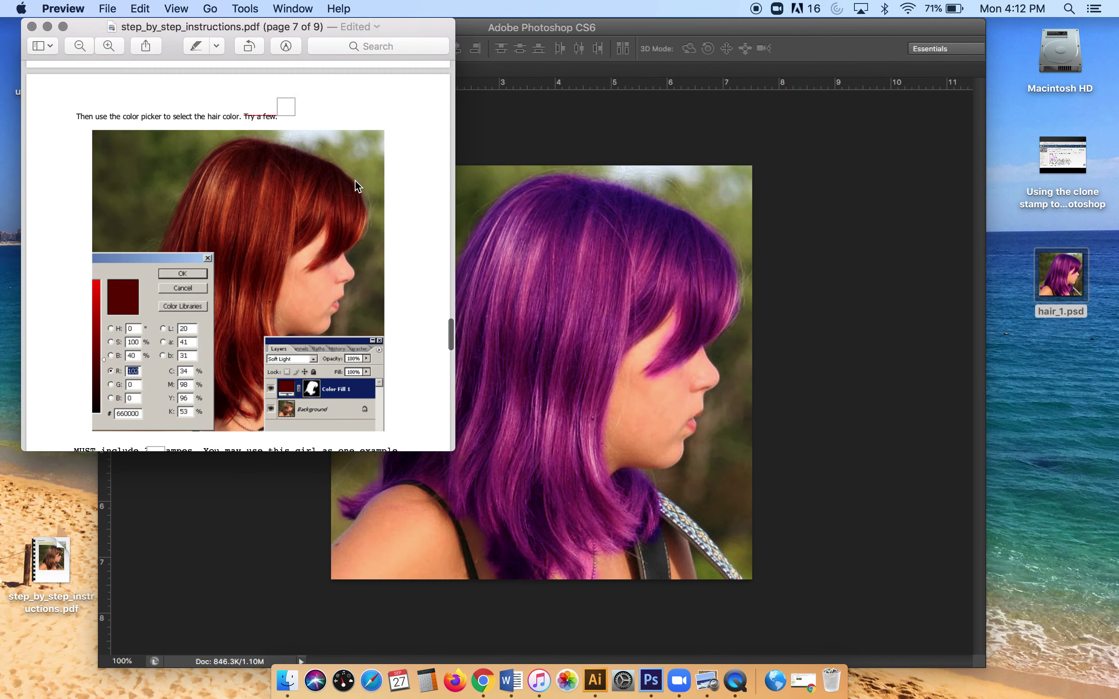
scroll(355, 182, up, 20)
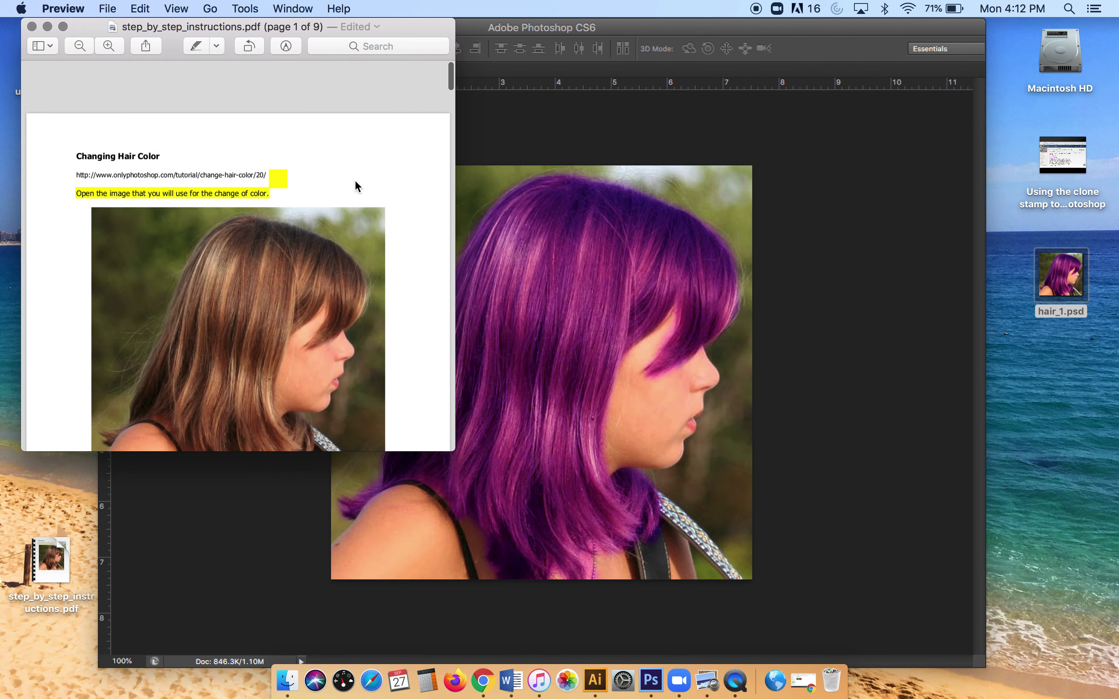
click(640, 32)
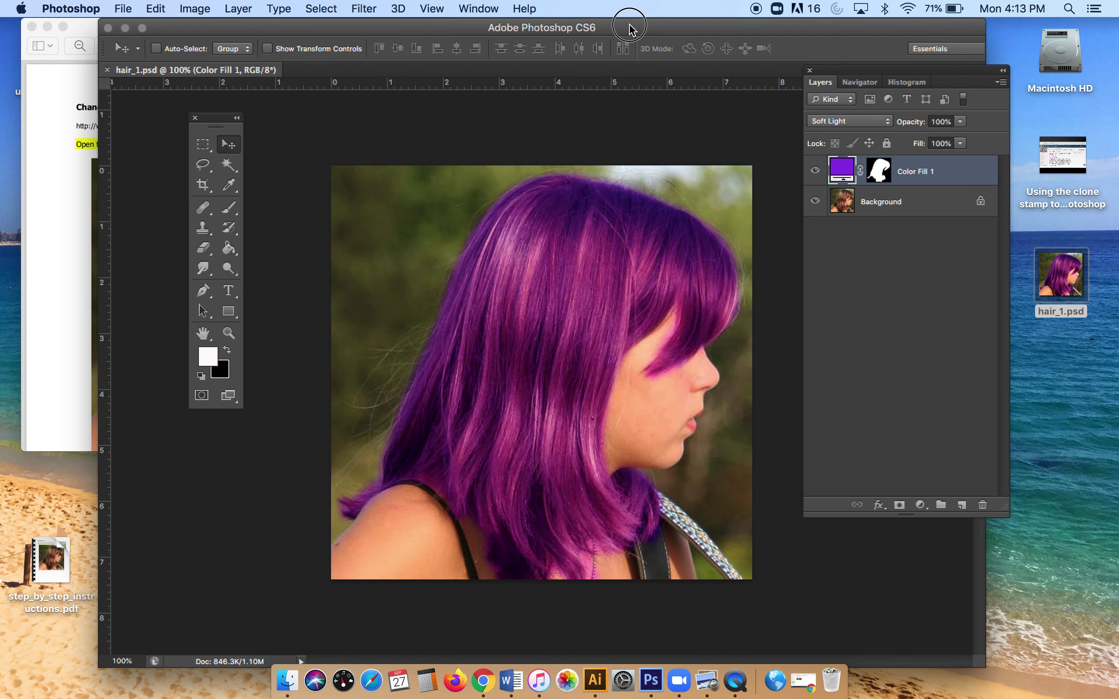